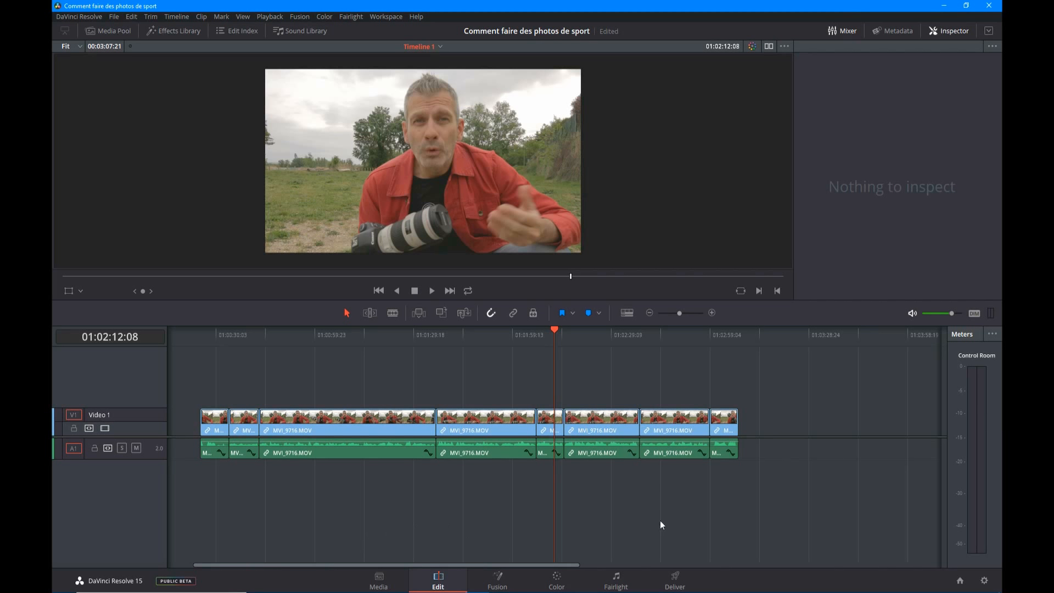
Step: Choose the YouTube render preset for delivering the timeline and set its resolution to 1920 x 1080 HD
click(674, 579)
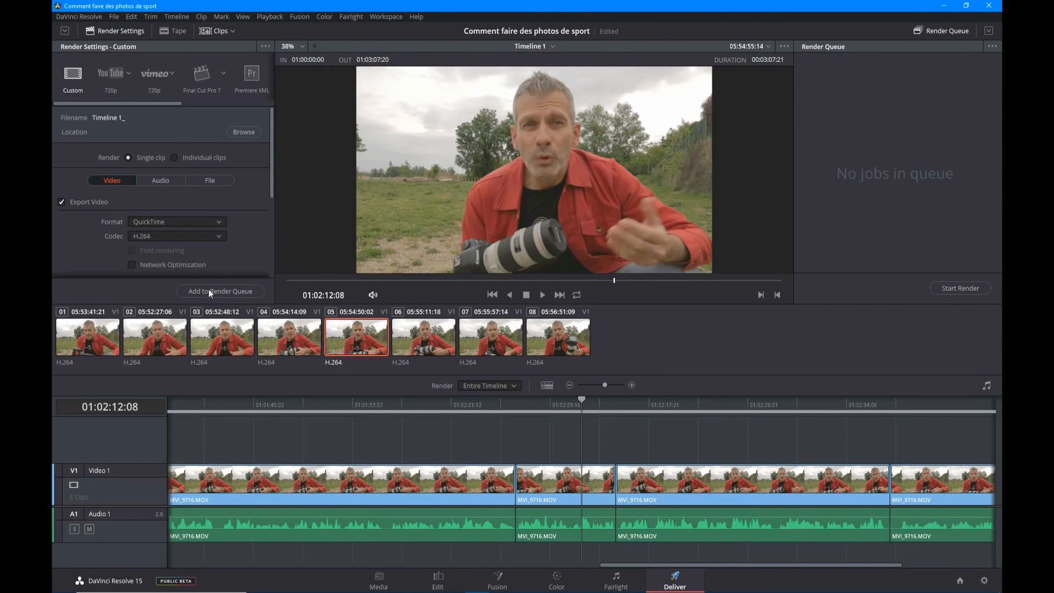
click(114, 75)
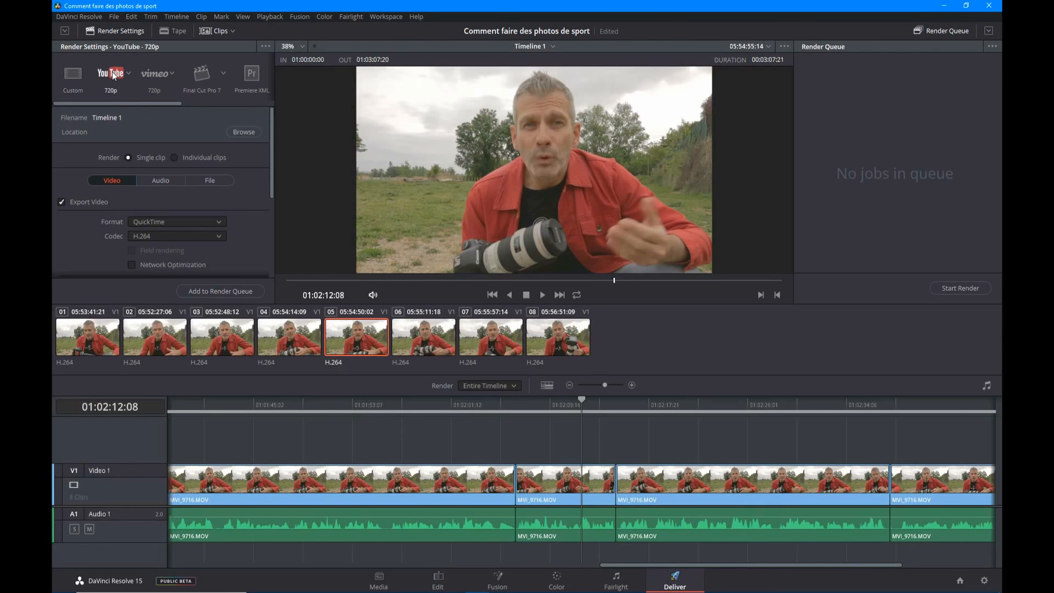
drag(272, 178, 274, 255)
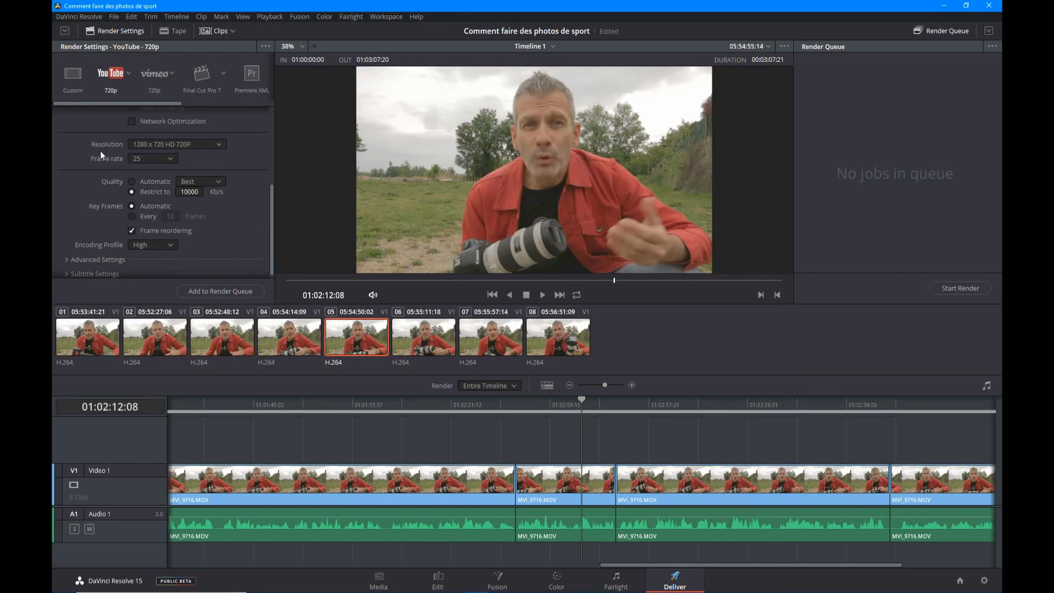
click(198, 142)
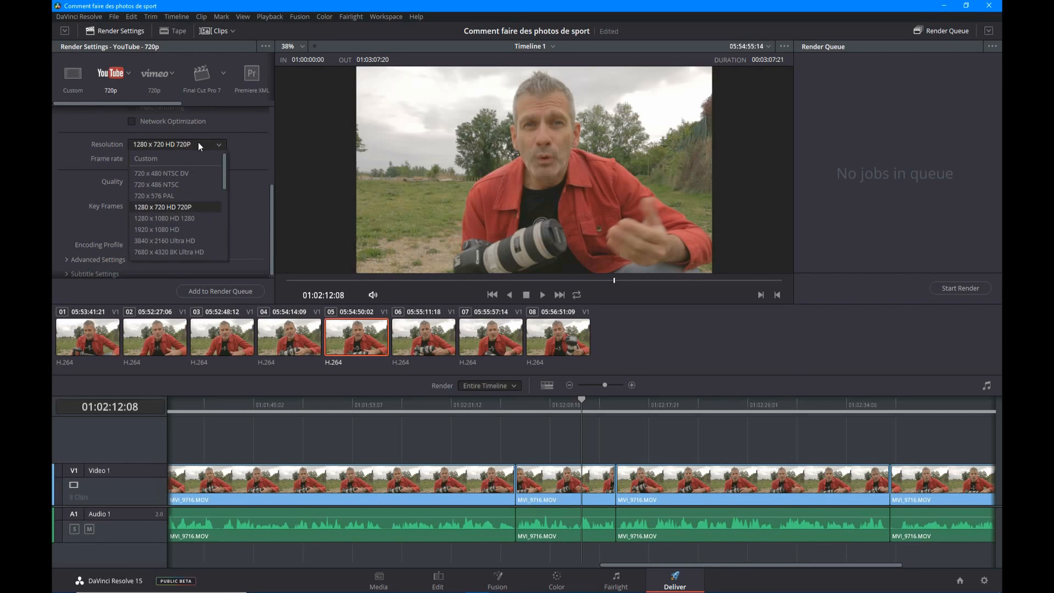
scroll(223, 186, up, 2)
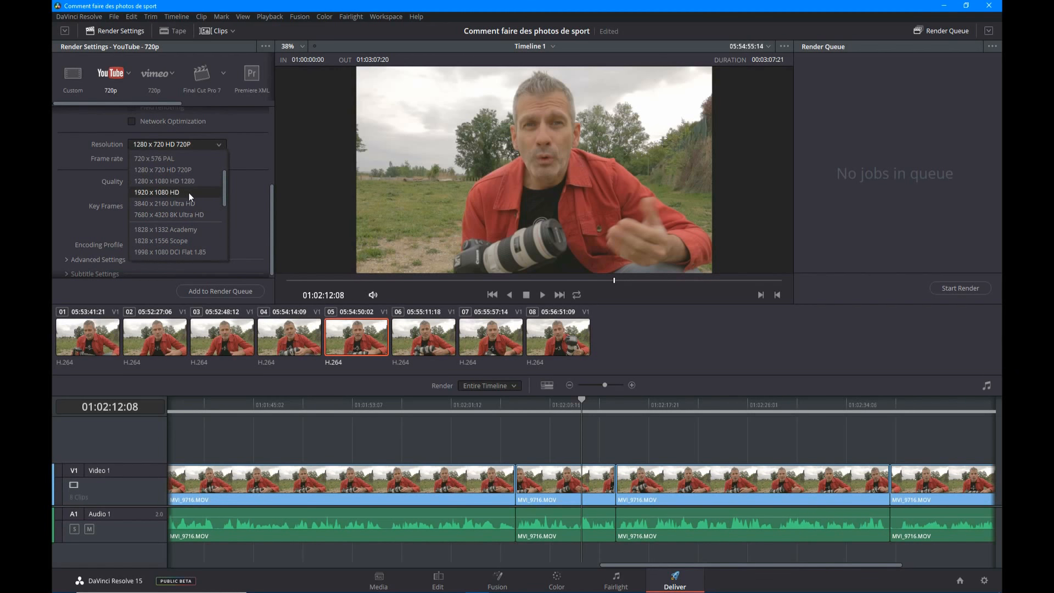
click(189, 192)
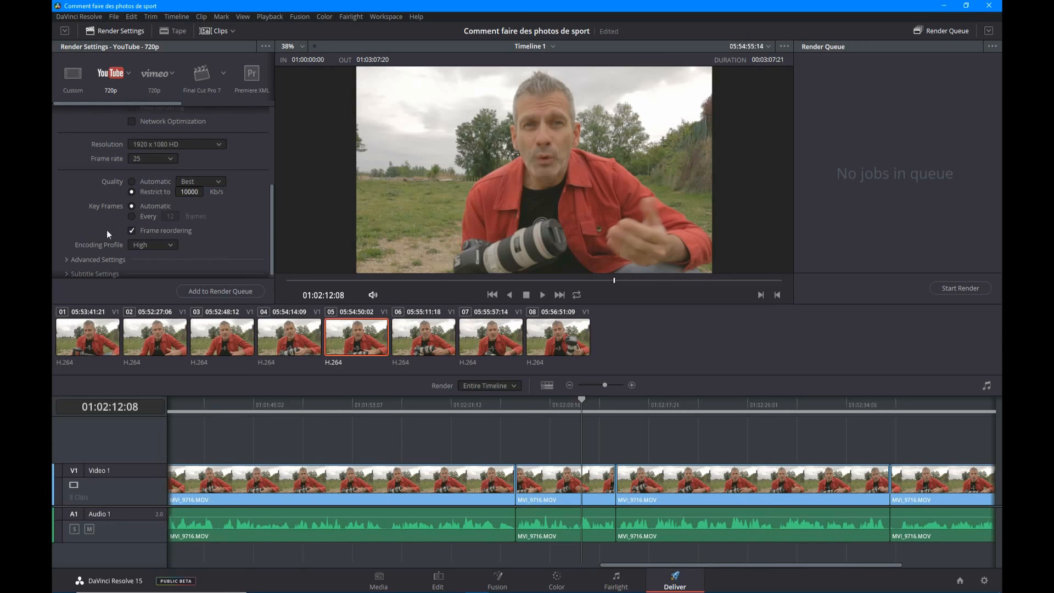
Step: Set the render quality to Automatic and use the High encoding profile
click(132, 180)
click(161, 245)
click(161, 242)
Step: Save the current render settings as a new preset named "youtube 1080p"
click(265, 47)
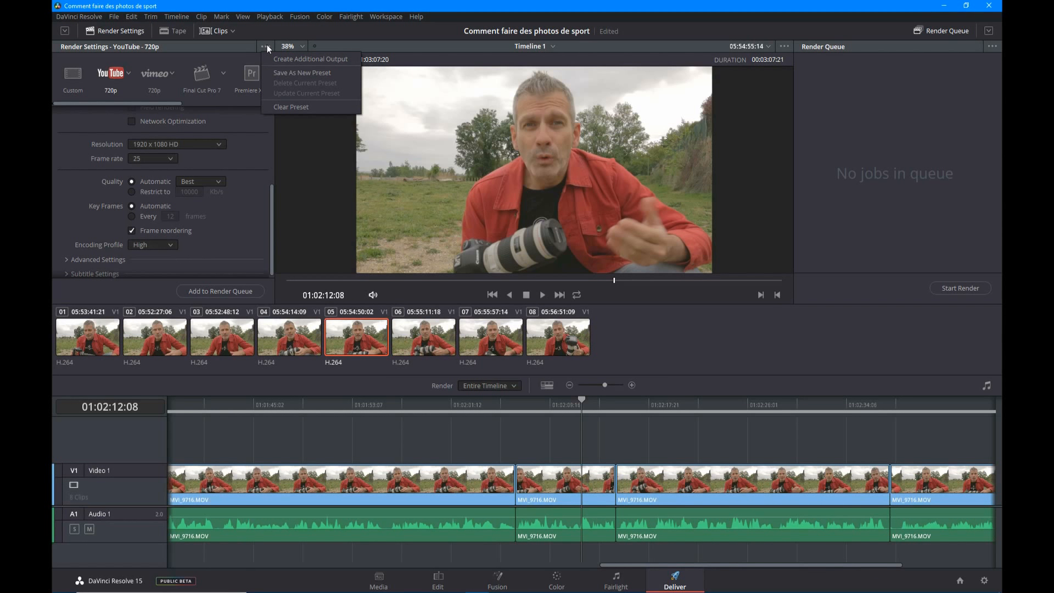
click(324, 75)
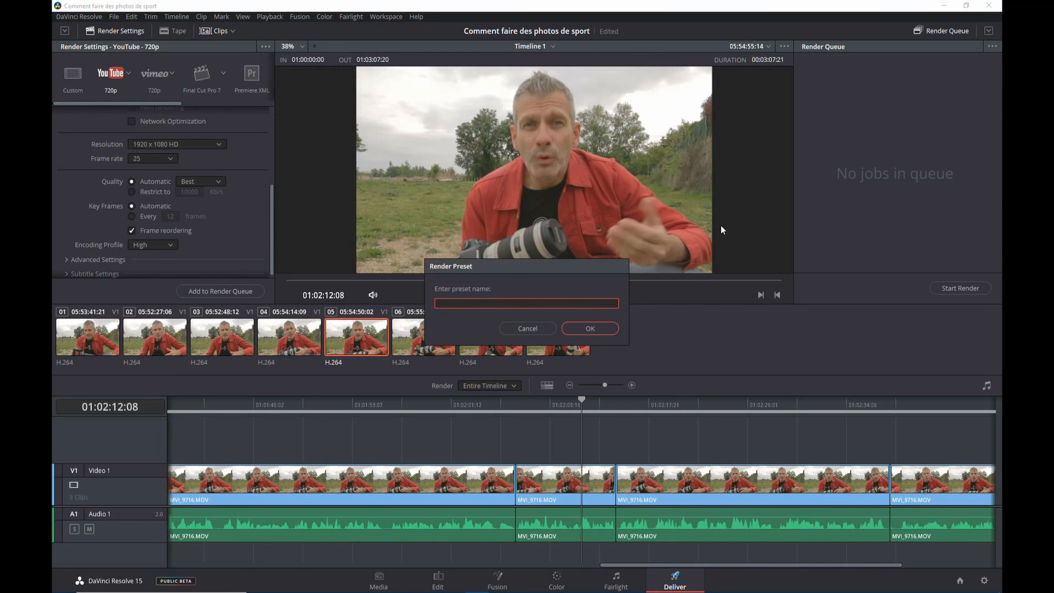
text(youtube 1080p)
click(590, 328)
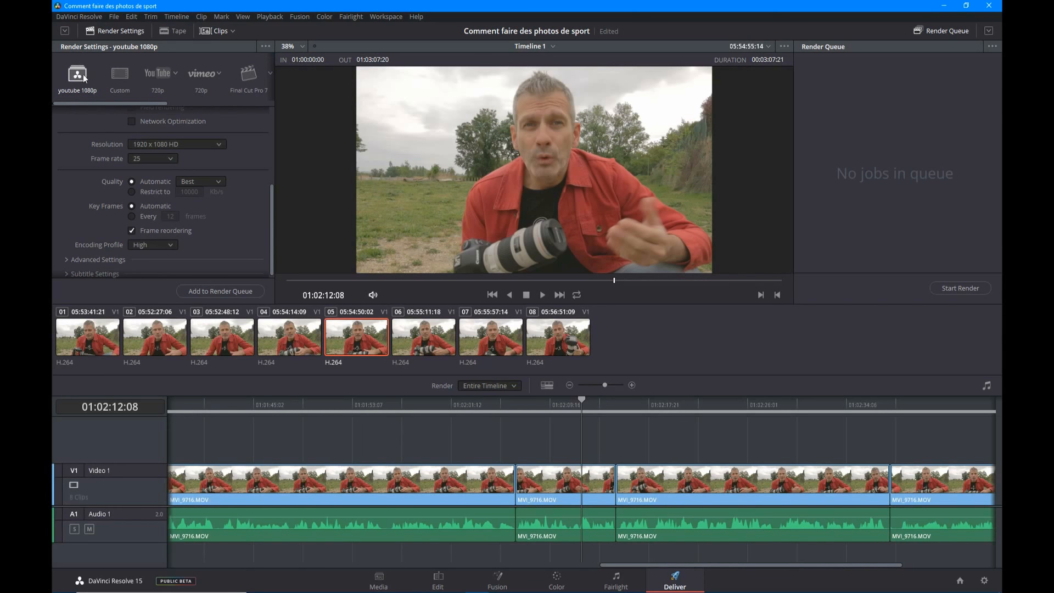
Step: Delete the "youtube 1080p" render preset and confirm its removal
drag(272, 231, 256, 143)
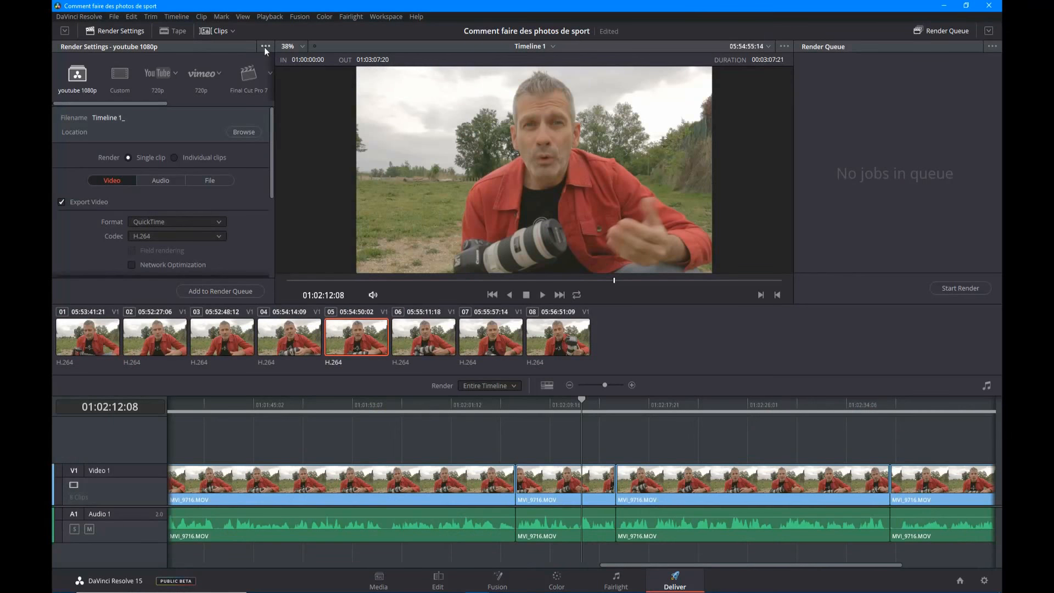
click(265, 47)
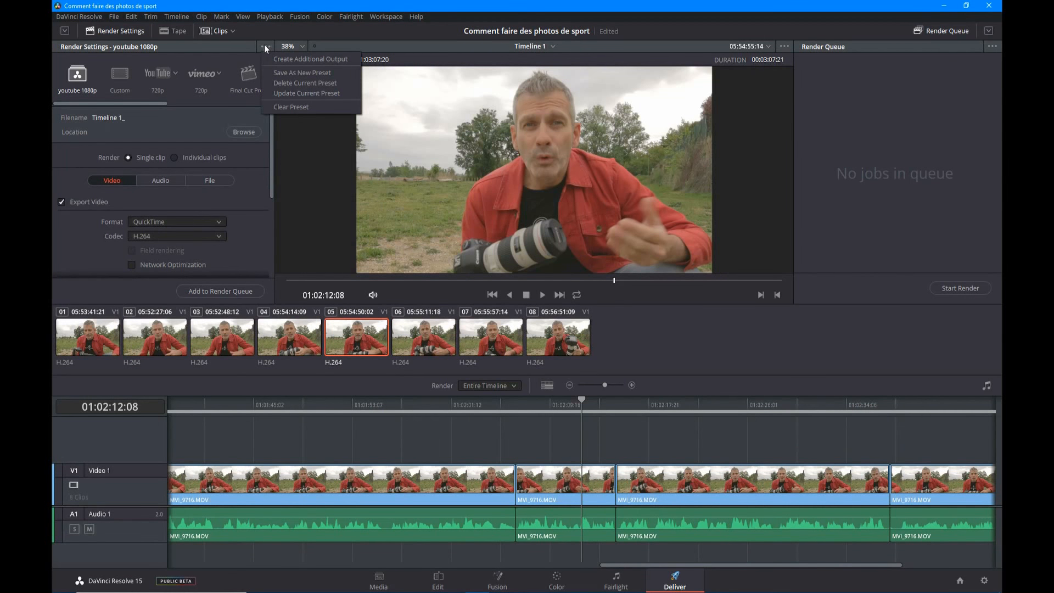
click(295, 82)
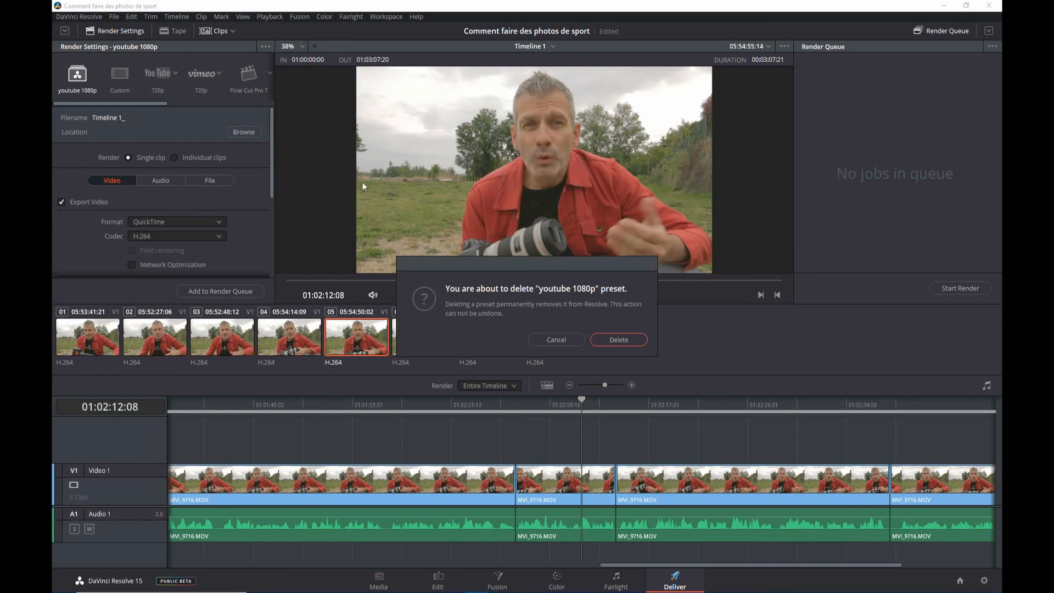
click(623, 340)
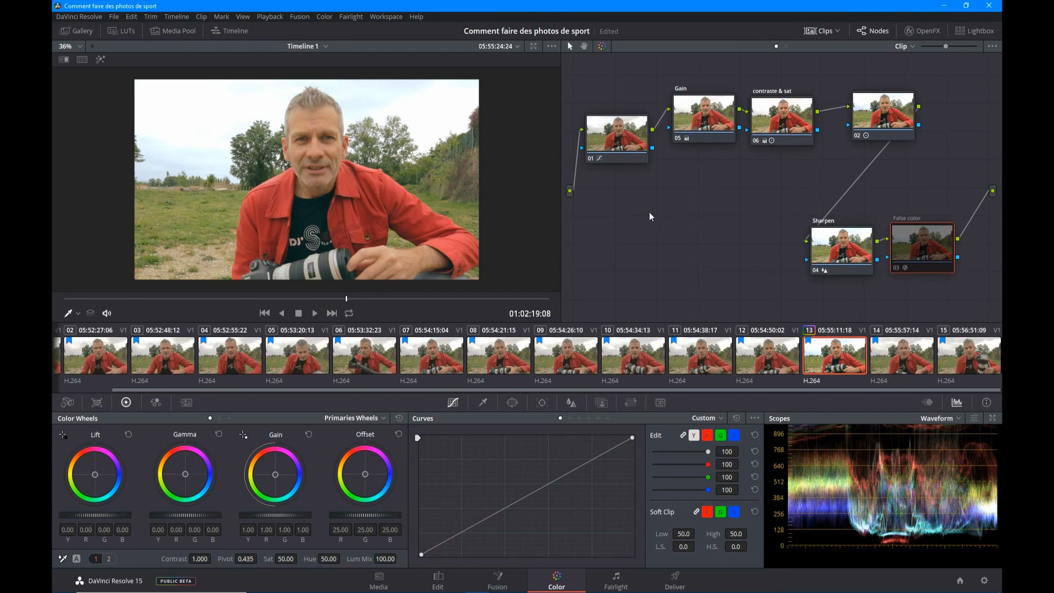
Step: Switch node 01, the Gain node and the contraste & sat node off and on to compare their effect on the image
click(590, 159)
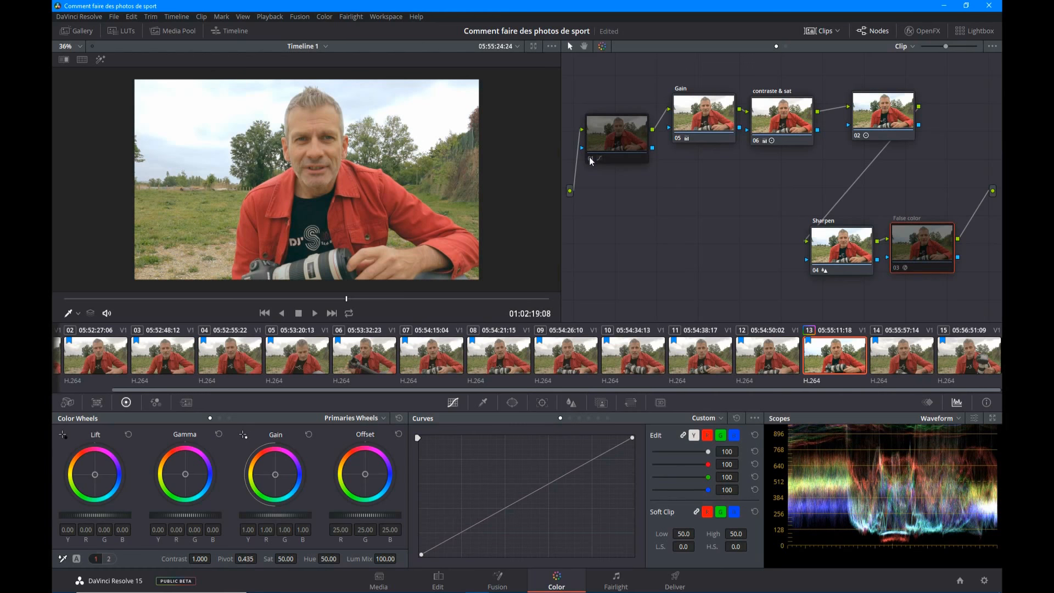
click(590, 159)
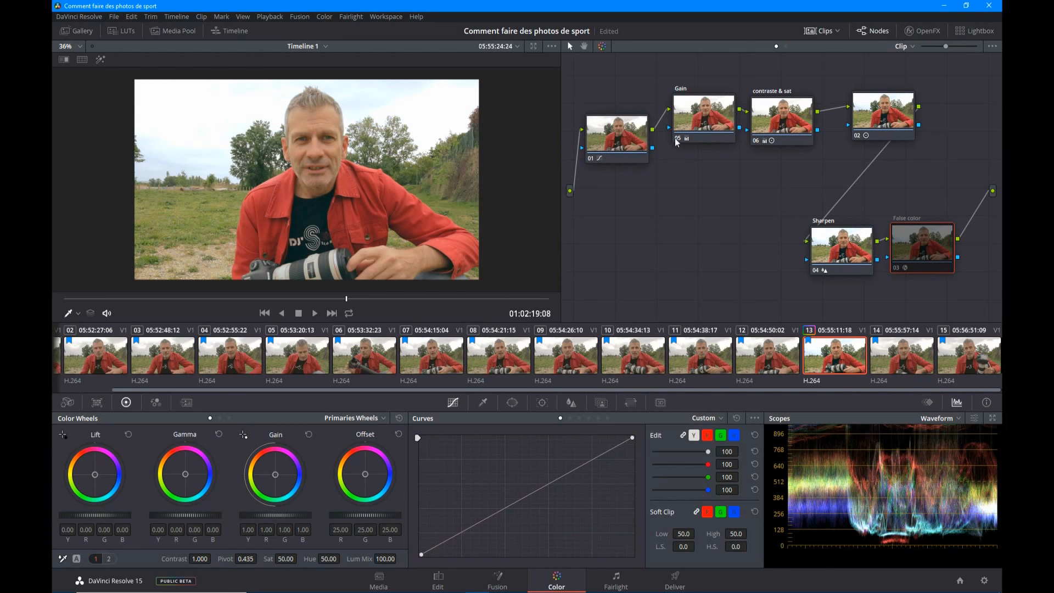
click(611, 147)
click(698, 129)
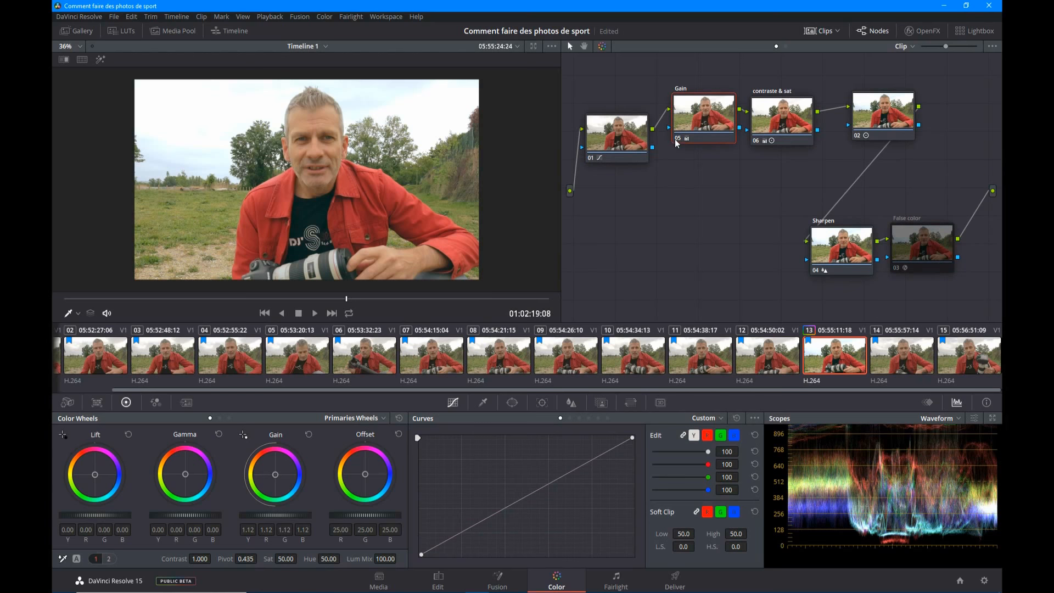
click(677, 138)
click(676, 138)
click(755, 140)
click(755, 141)
Step: Switch node 02 and the Sharpen node off and on to compare their effect on the image
click(879, 119)
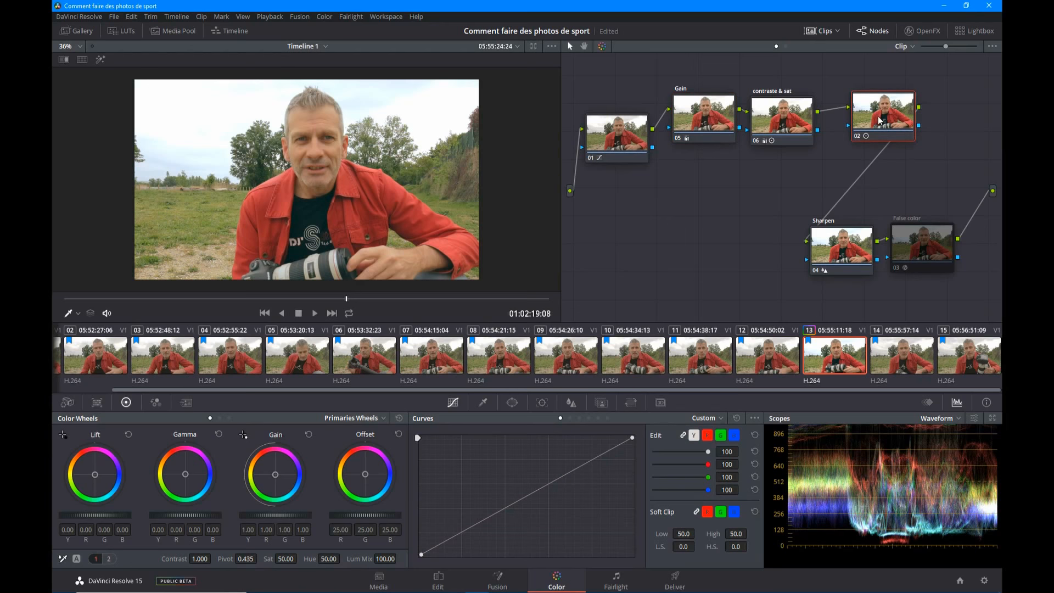
click(857, 137)
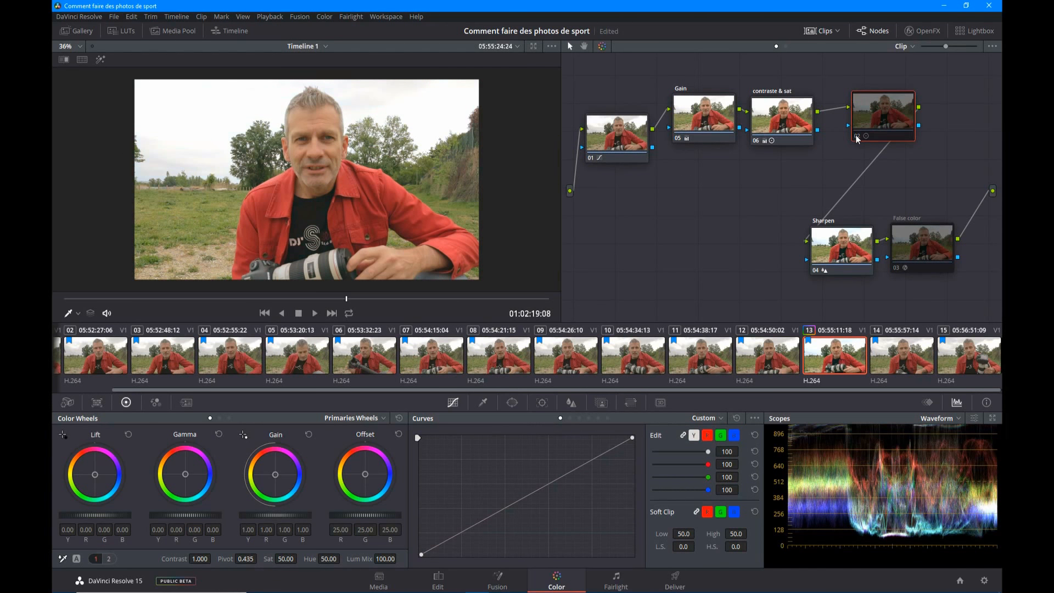
click(857, 137)
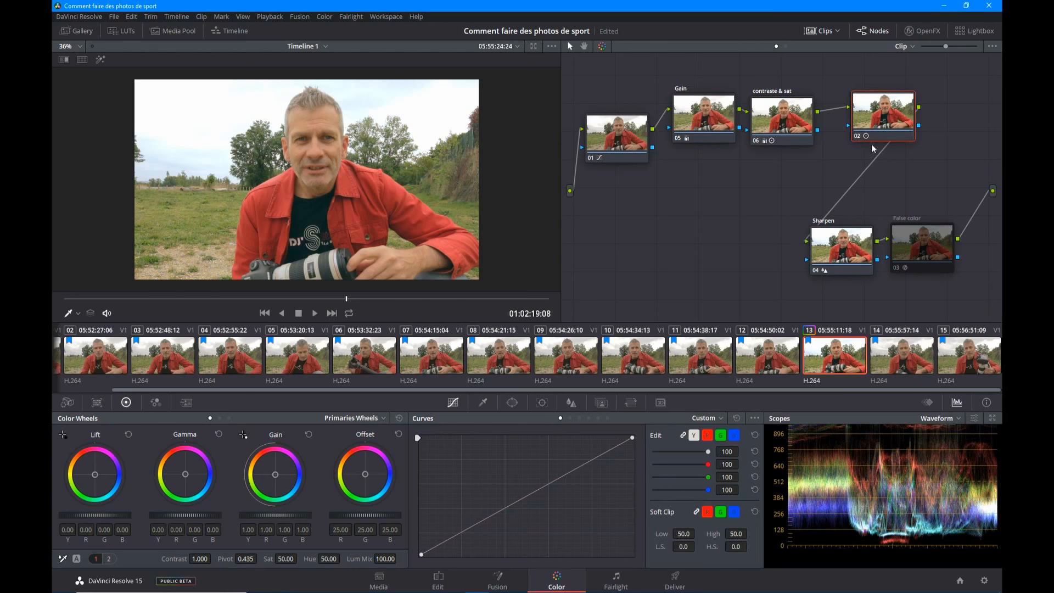
click(833, 243)
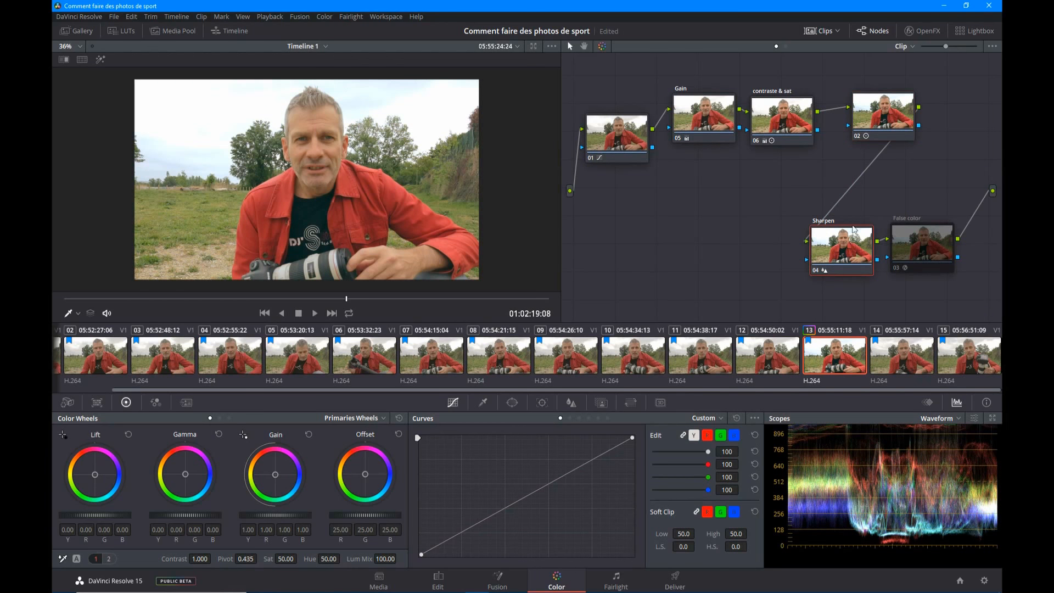
click(816, 271)
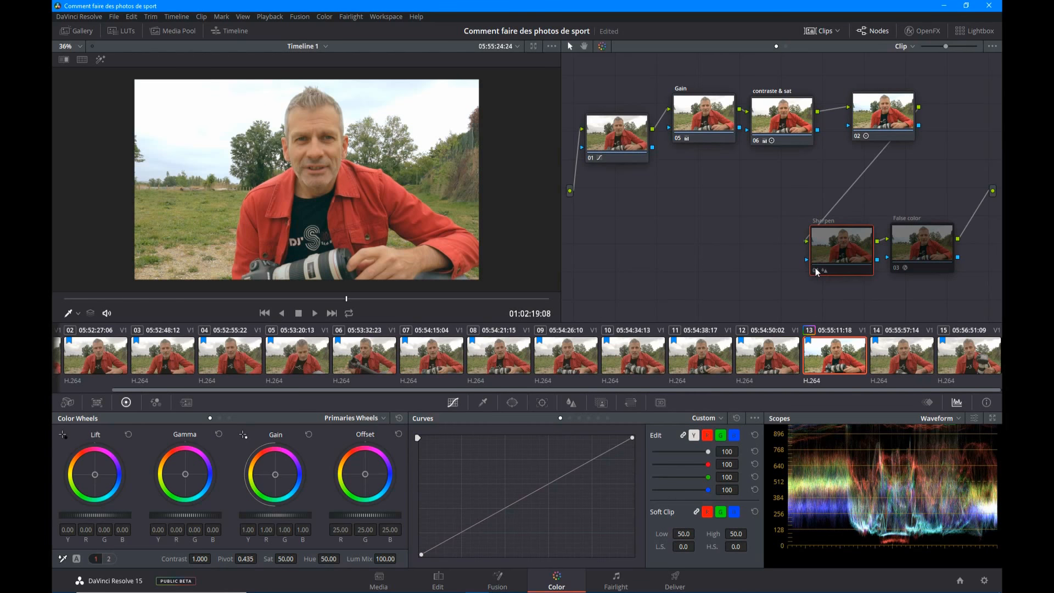
click(816, 271)
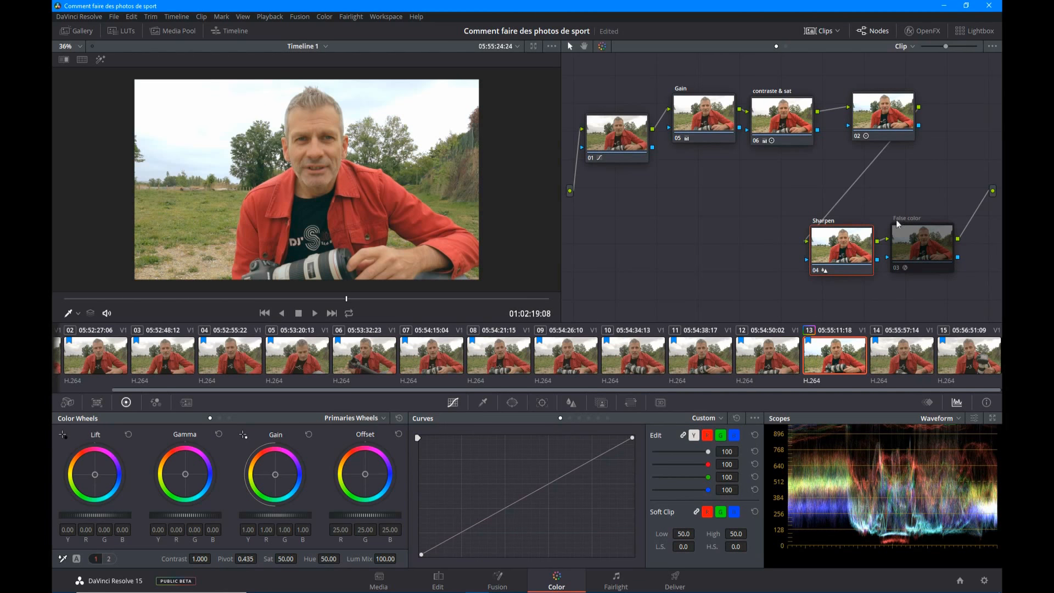
Step: Enable the False color node briefly to view the exposure map, and disable it again
click(901, 268)
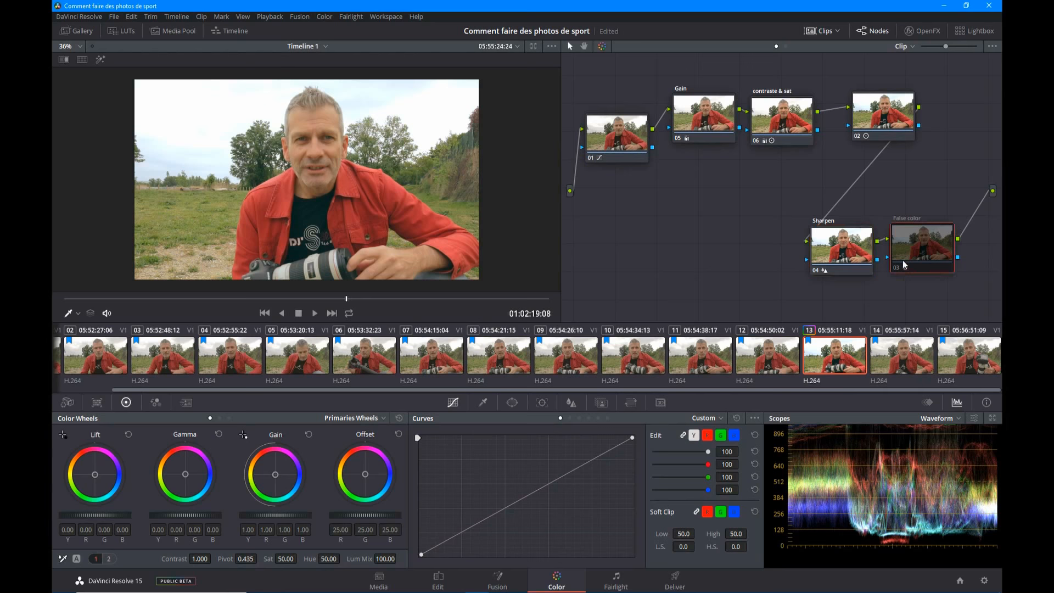
click(897, 269)
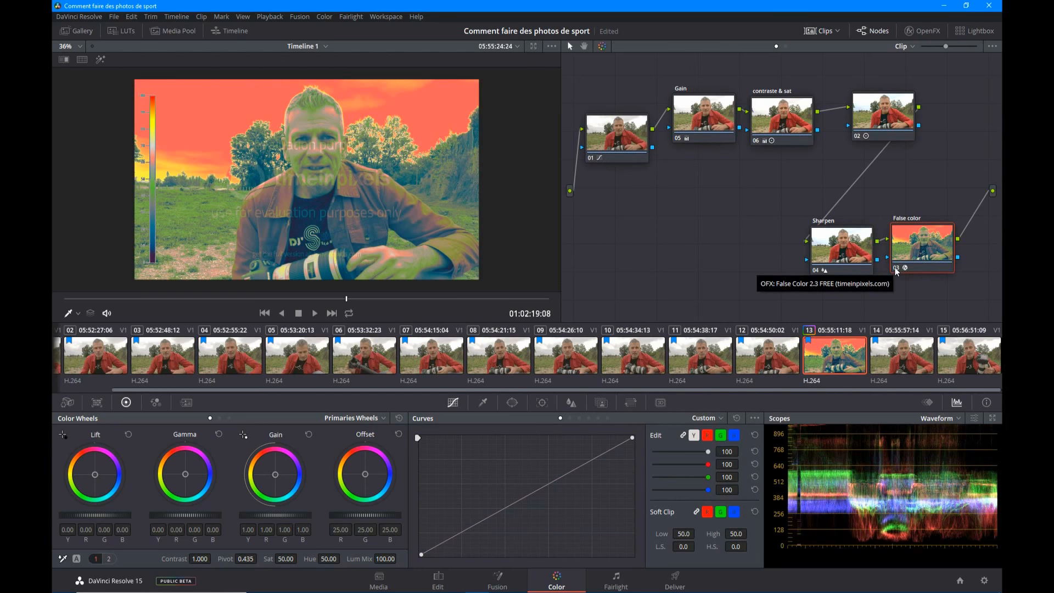
click(896, 269)
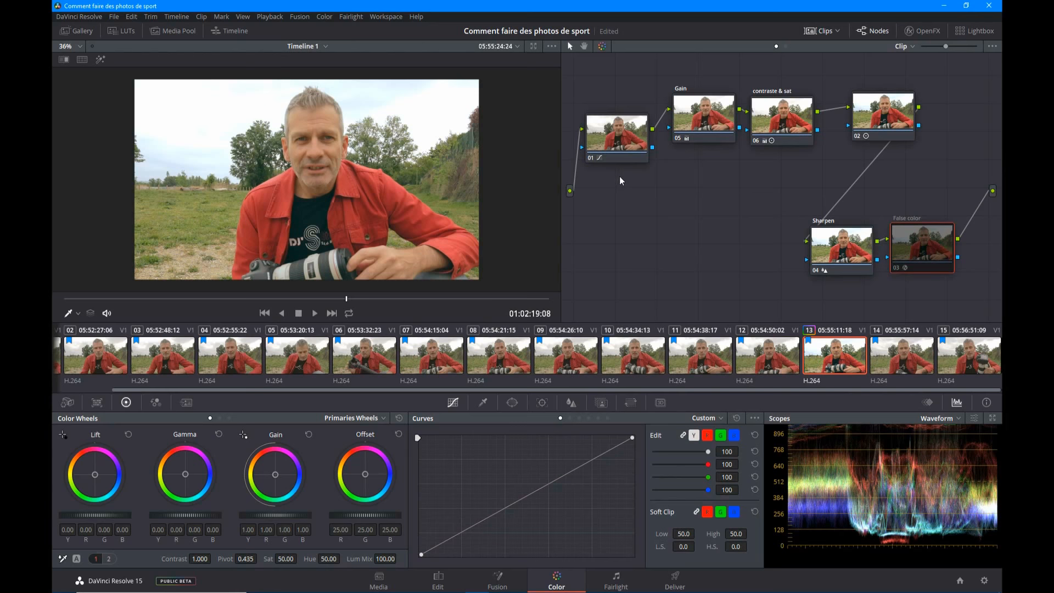
Step: Show the Gallery and add a new PowerGrade album to it
click(83, 32)
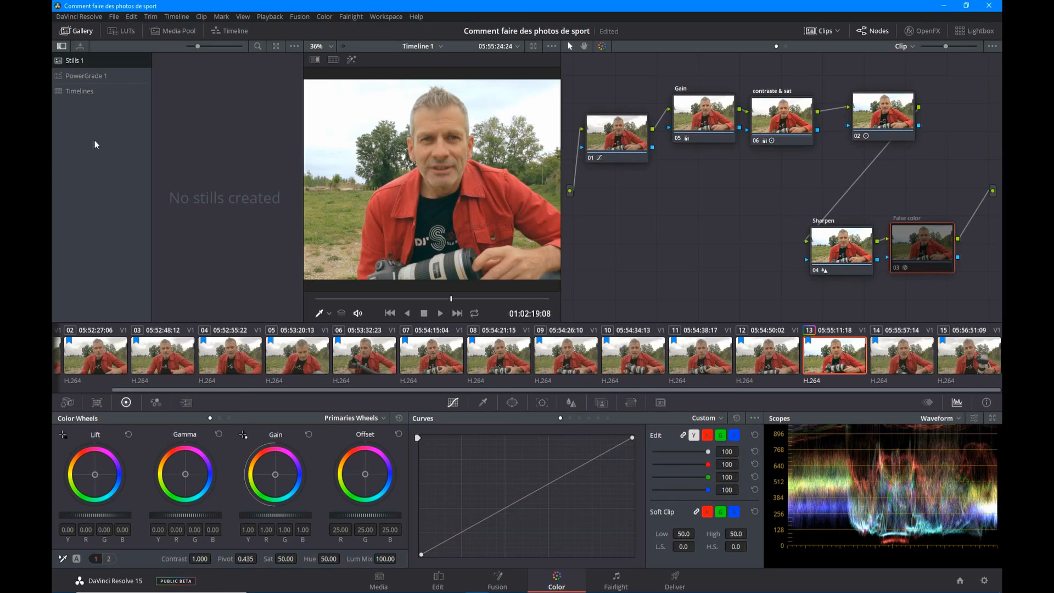
right_click(75, 150)
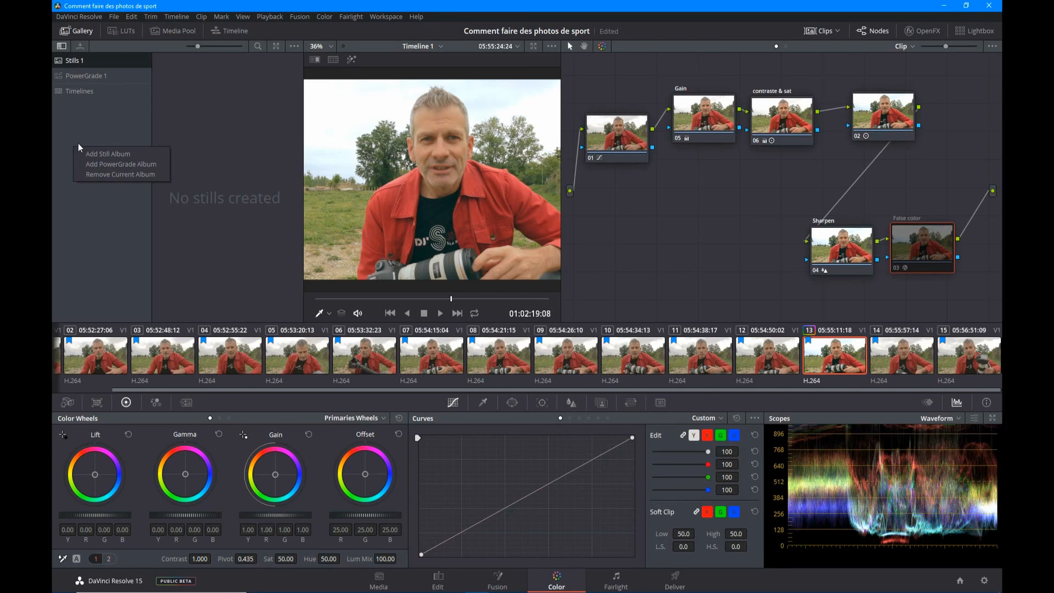
click(116, 165)
Step: Rename the new album as PowerGrade Test and grab a still of the graded clip 13 into it
click(84, 94)
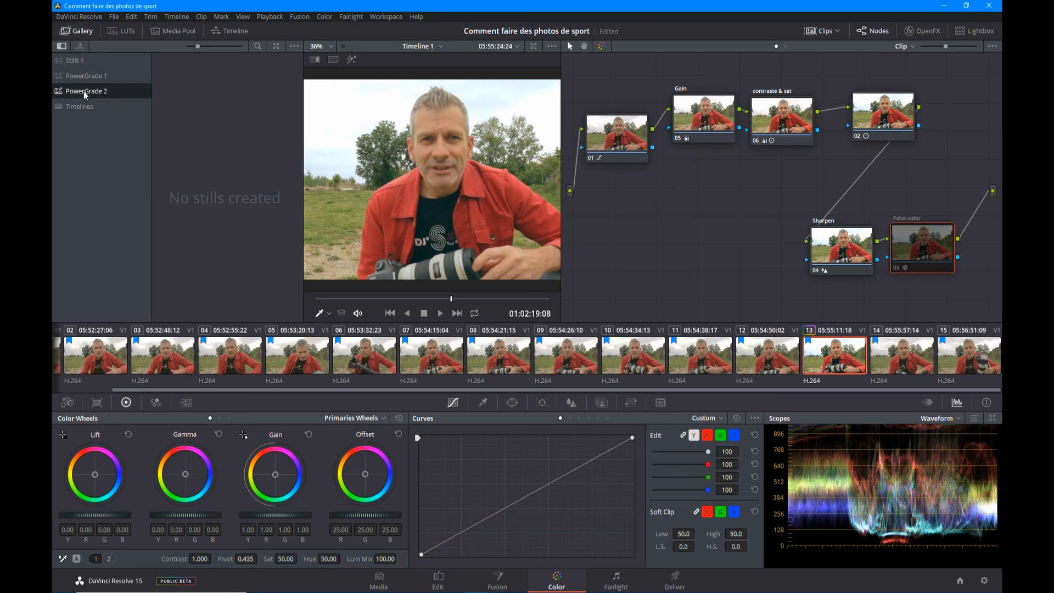
double_click(127, 94)
click(109, 91)
key(BackSpace)
text(Test)
key(Return)
right_click(411, 183)
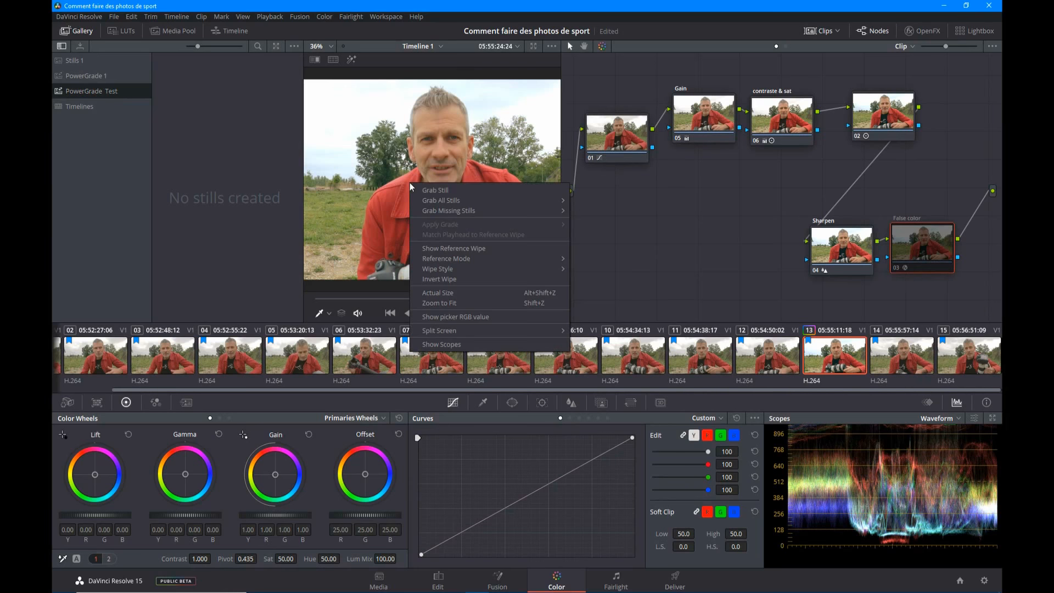
click(444, 190)
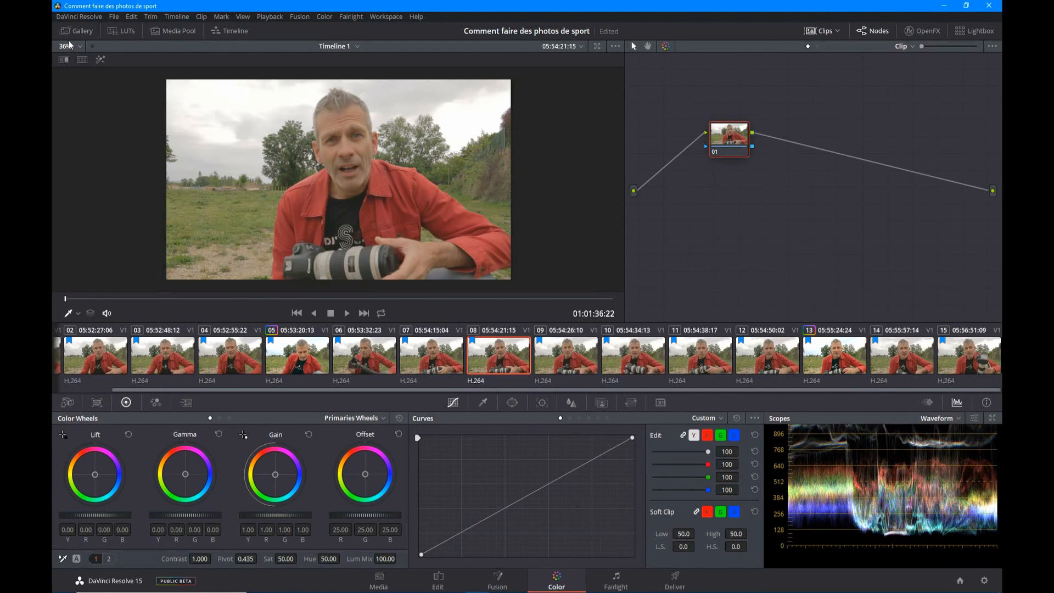
Step: Apply the saved still from the PowerGrade Test album to the single ungraded node of clip 08
click(81, 32)
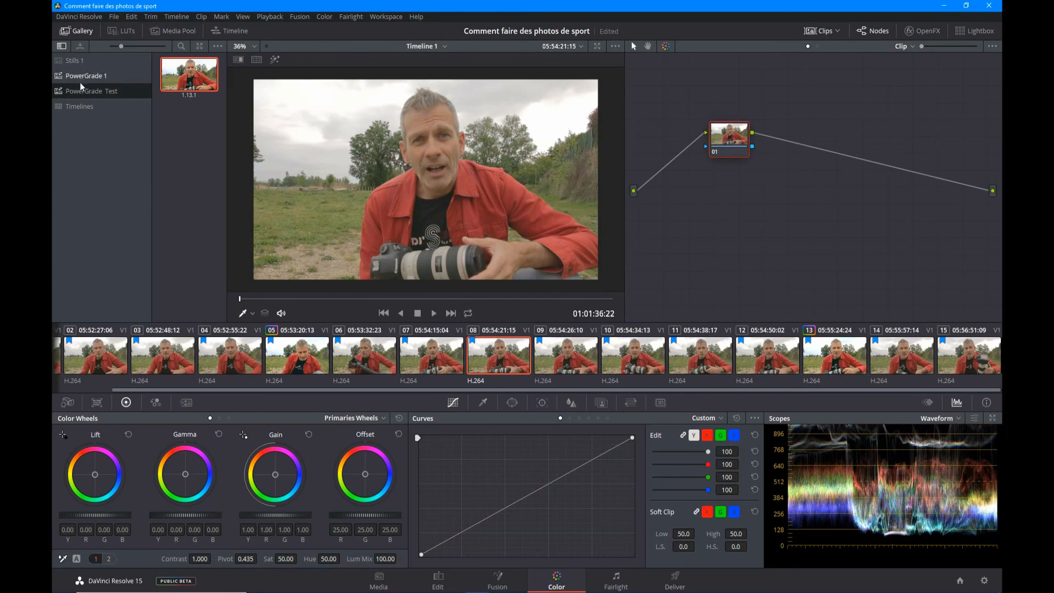
drag(193, 77, 738, 154)
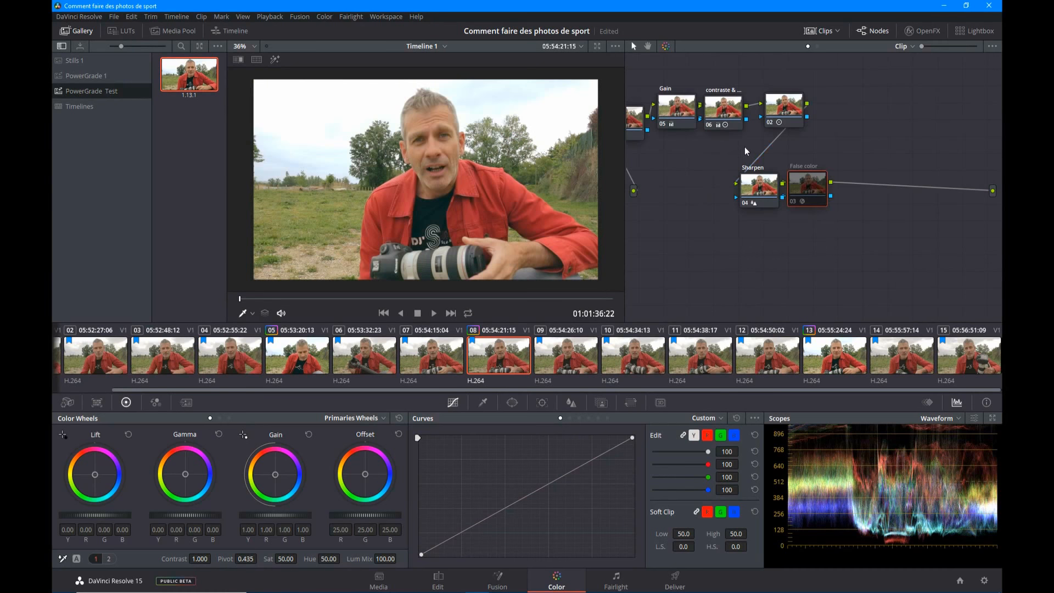
Step: Bring clip 08's whole node chain into view and spread its nodes apart so that each connection is readable
drag(863, 265, 676, 110)
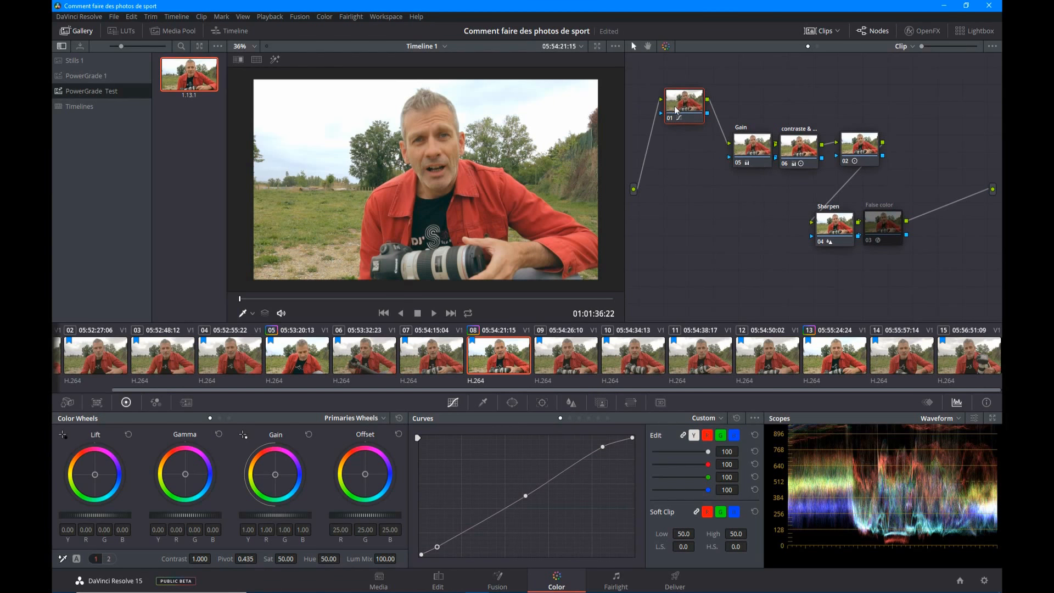
drag(761, 158, 730, 198)
drag(808, 155, 785, 148)
click(859, 149)
drag(860, 150, 849, 117)
drag(876, 218, 924, 216)
drag(840, 227, 865, 226)
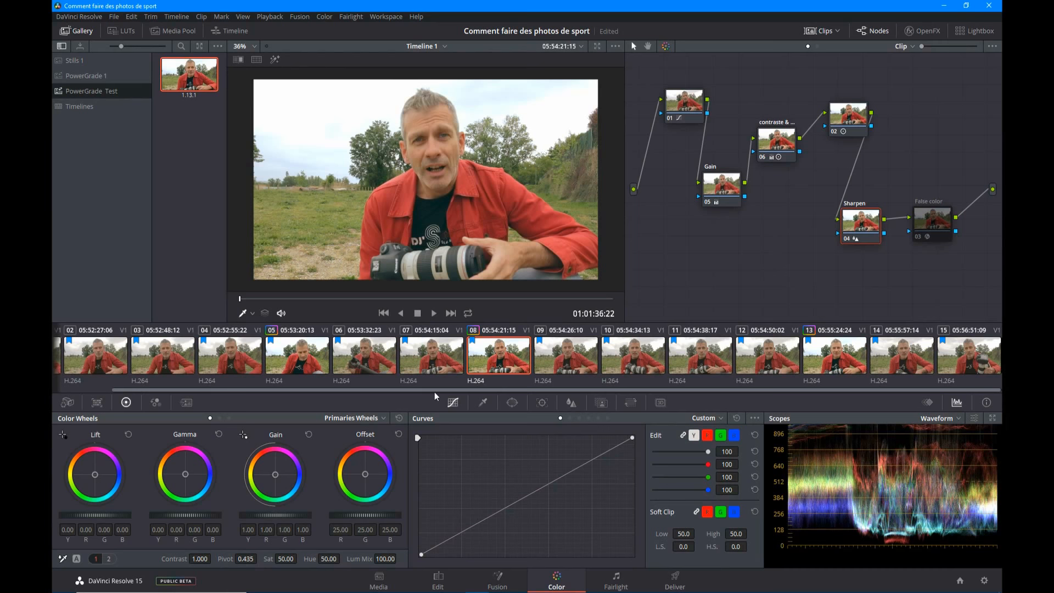
Step: Examine the stills saved in the PowerGrade 1 album, previewing their grades on ungraded clip 06
click(89, 79)
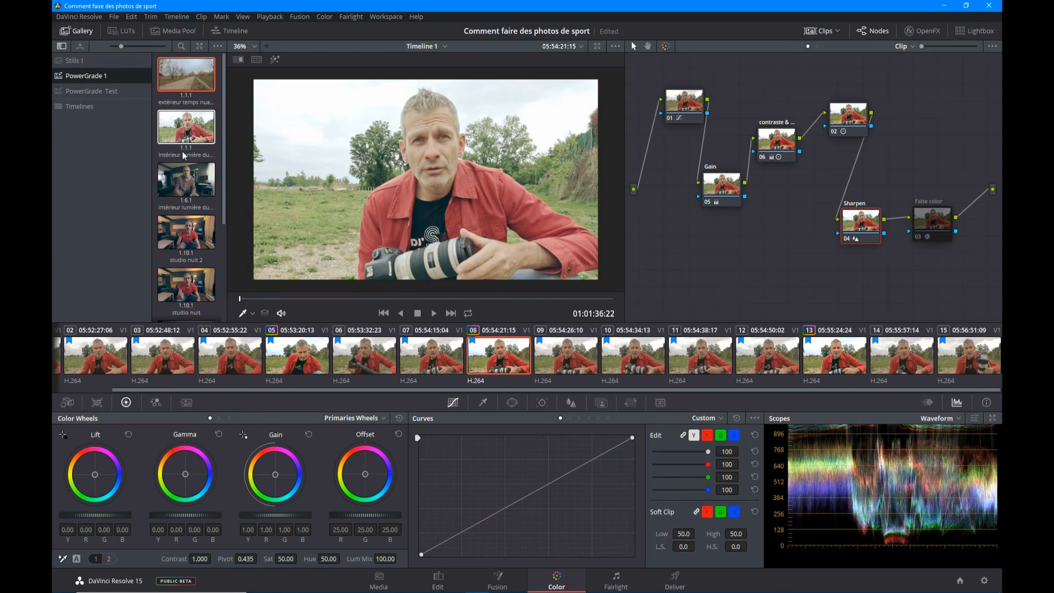
click(359, 365)
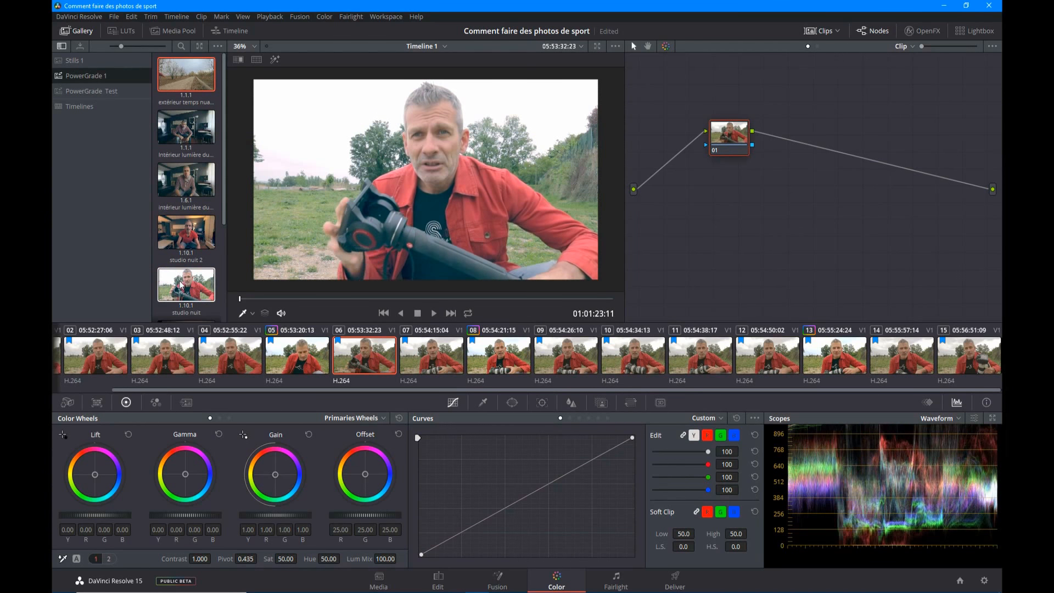
scroll(181, 284, down, 3)
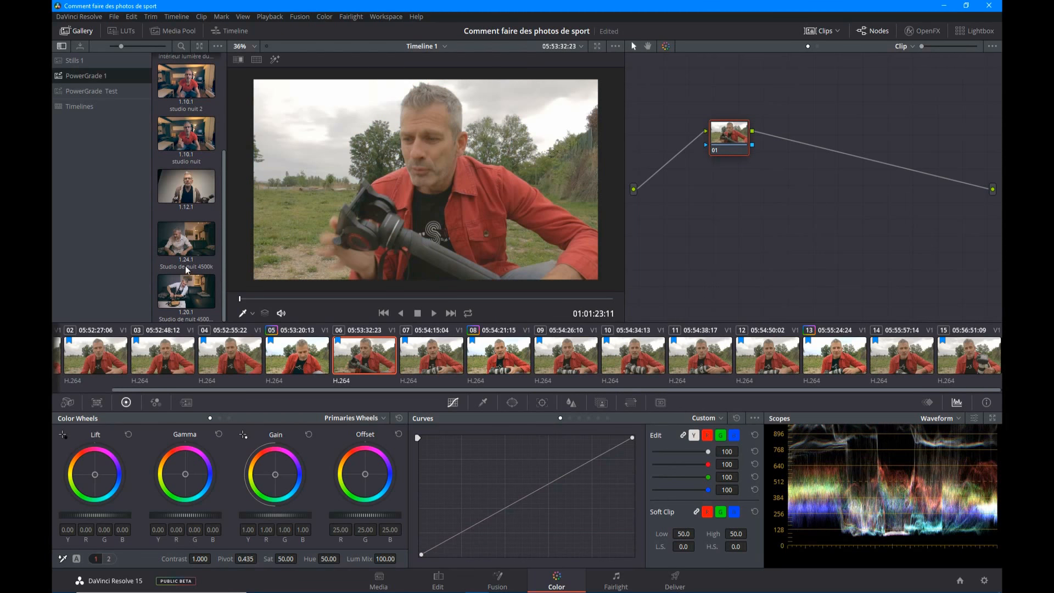
scroll(193, 292, up, 3)
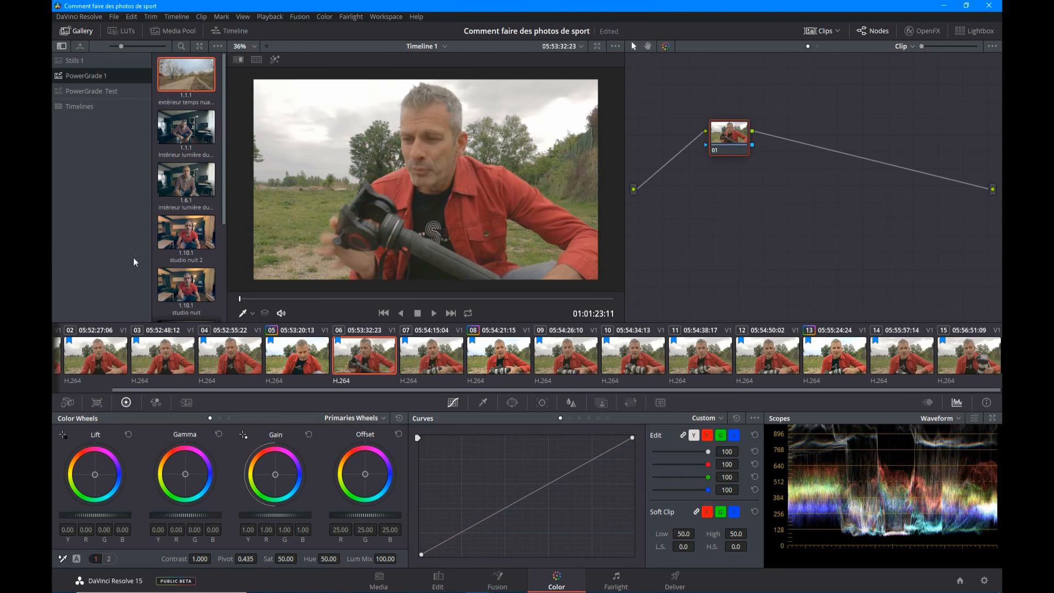
click(88, 97)
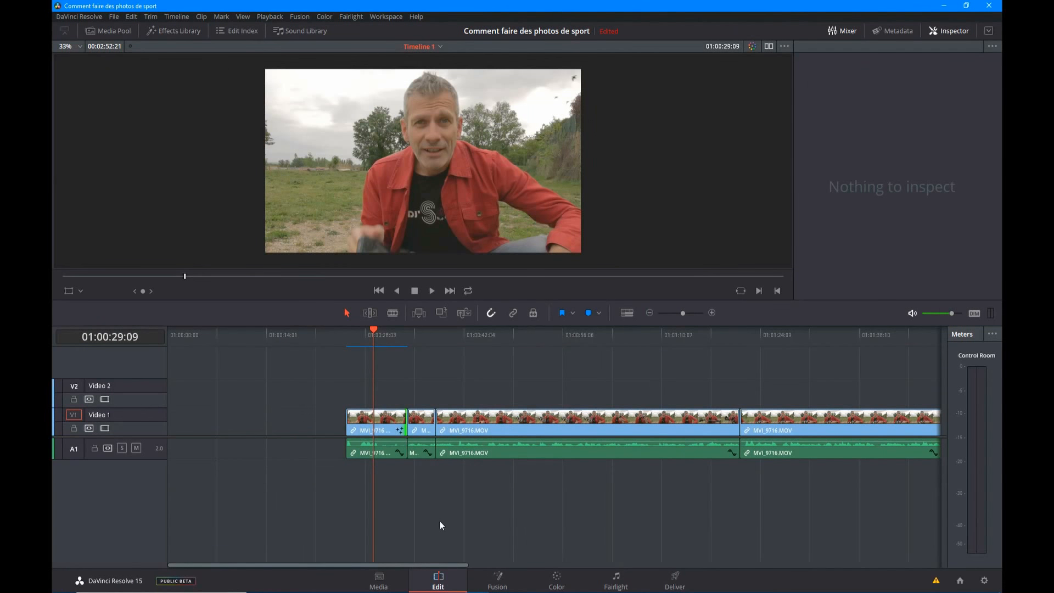
Step: Move the playhead to 01:00:29:00 in the first clip and add a Text node to that clip's Fusion composition
mouse_move(374, 330)
mouse_down()
mouse_move(358, 329)
mouse_move(383, 329)
mouse_move(353, 330)
mouse_move(388, 329)
mouse_move(371, 329)
mouse_up()
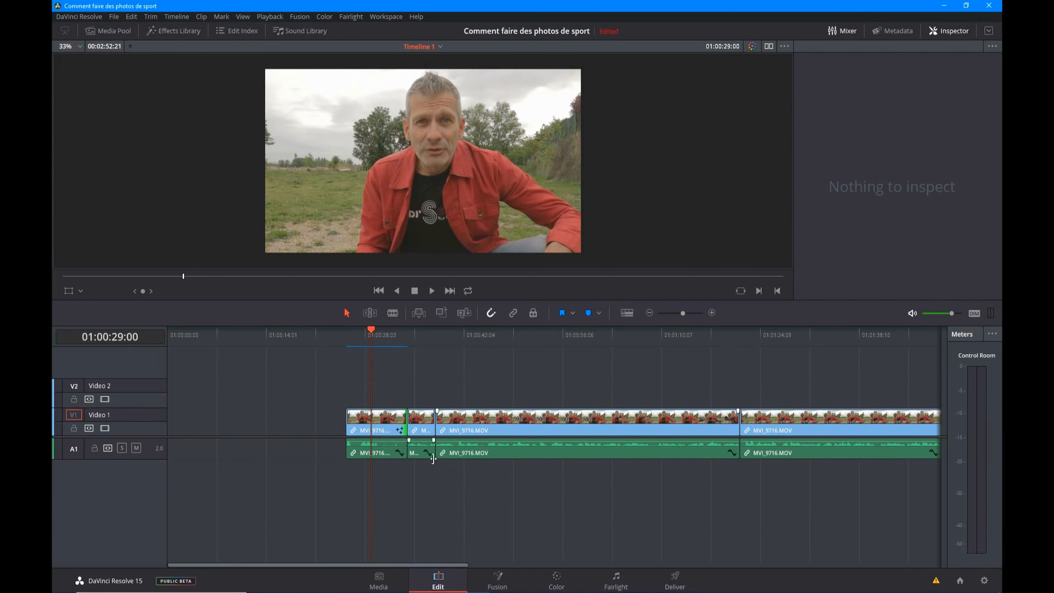
click(496, 584)
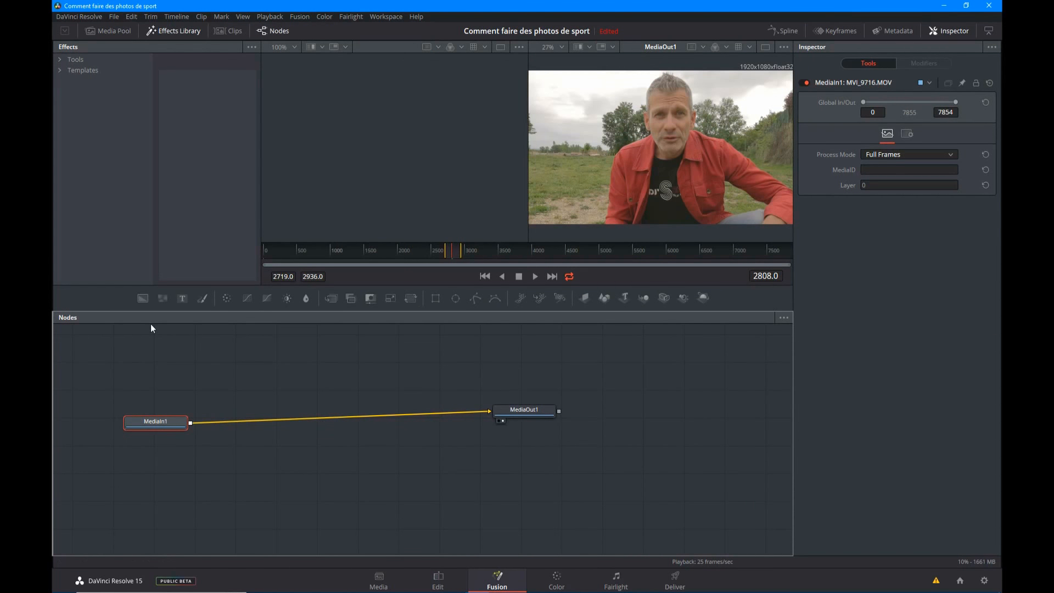
click(183, 297)
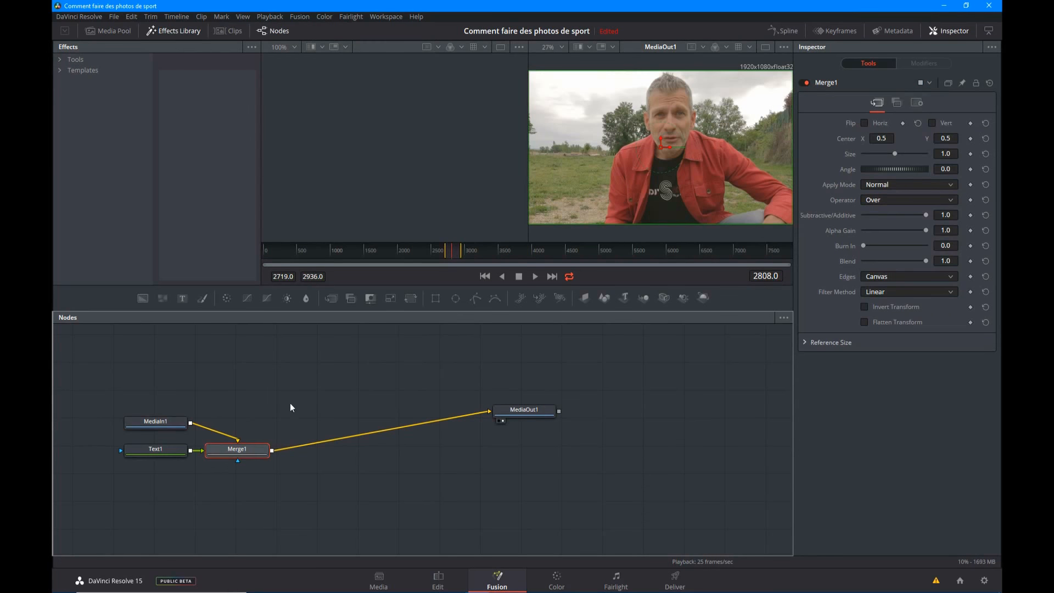
click(156, 451)
right_click(157, 451)
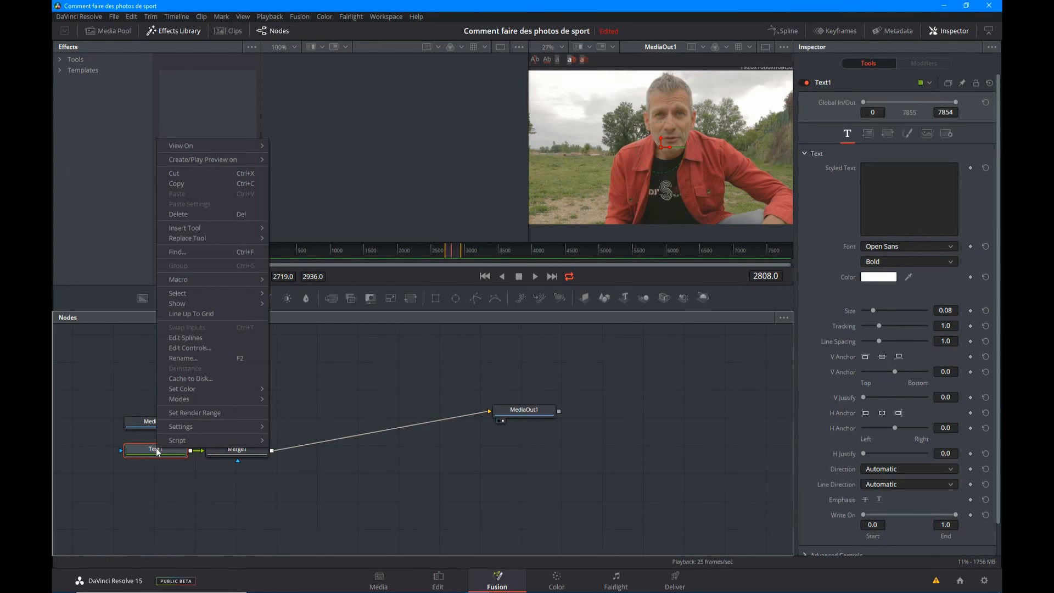
click(301, 498)
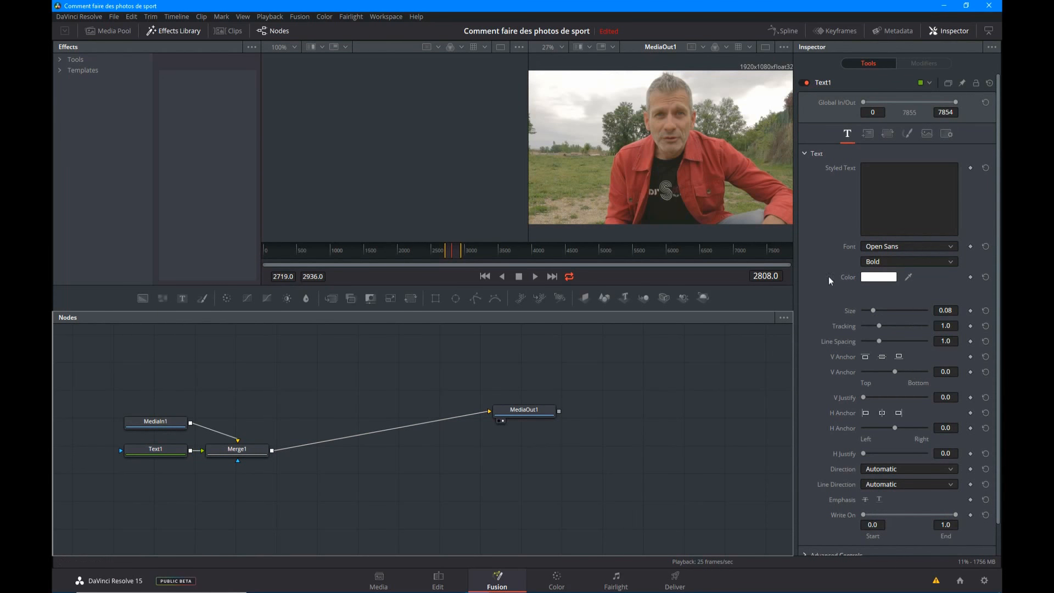
Step: Enter Pix'nLight as the Text node's styled text, with size 0.1457 and the Nova Flat font
click(885, 173)
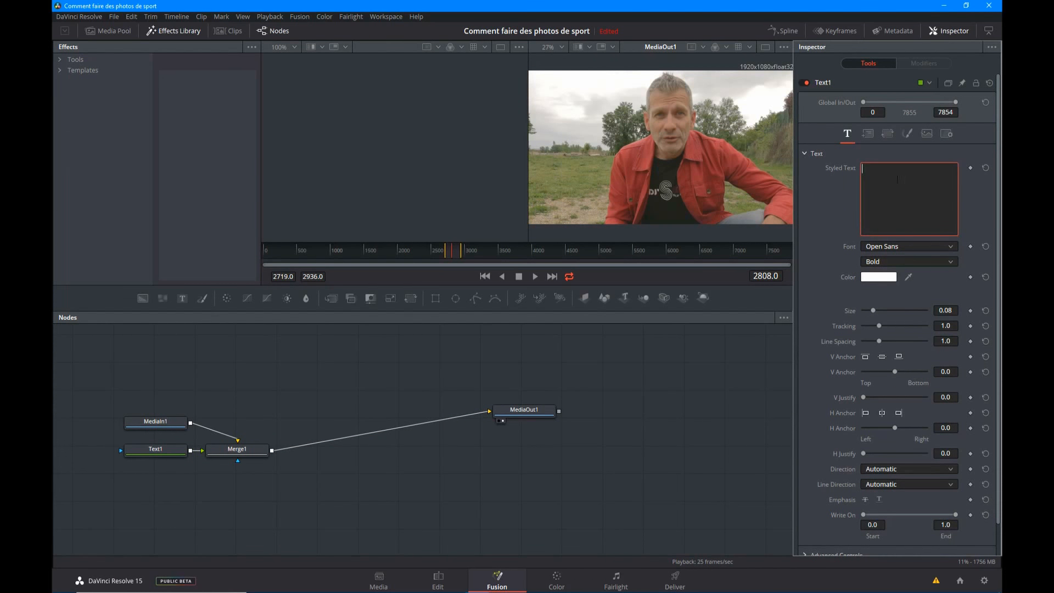
text(Pix'nLight)
drag(873, 310, 881, 311)
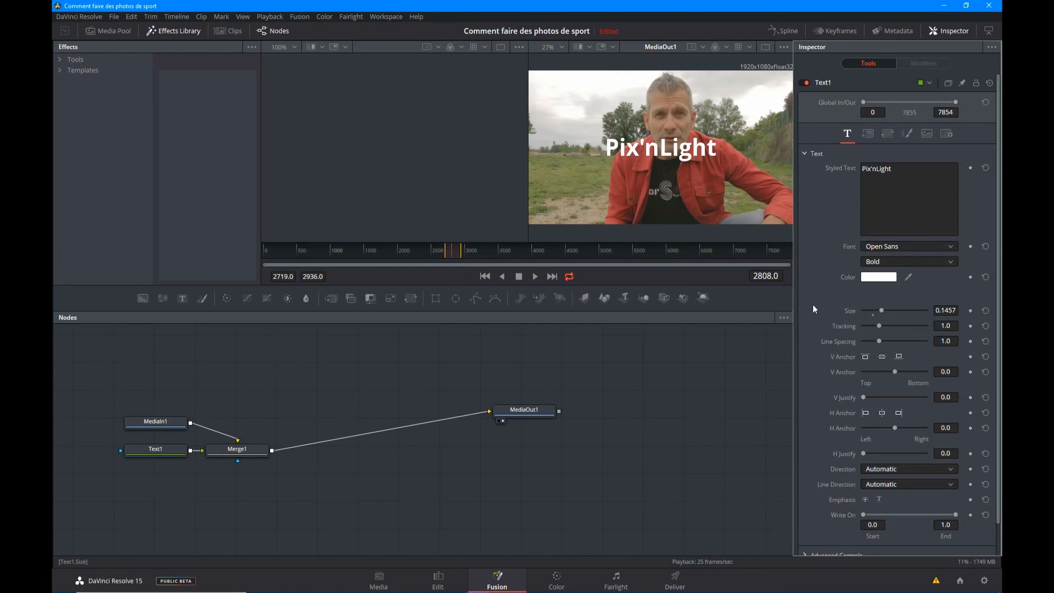
scroll(812, 304, down, 1)
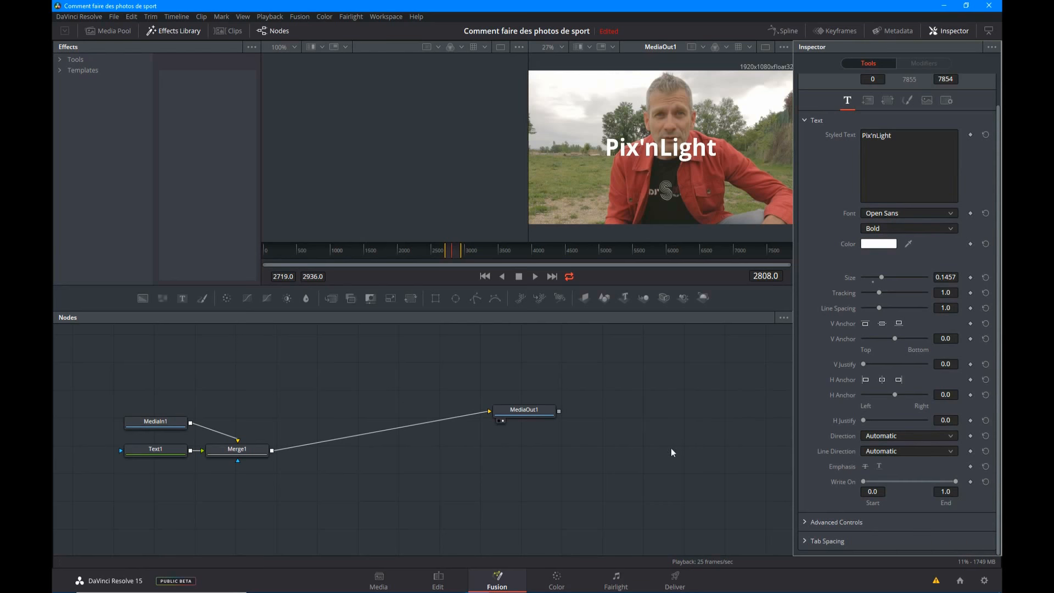
click(900, 214)
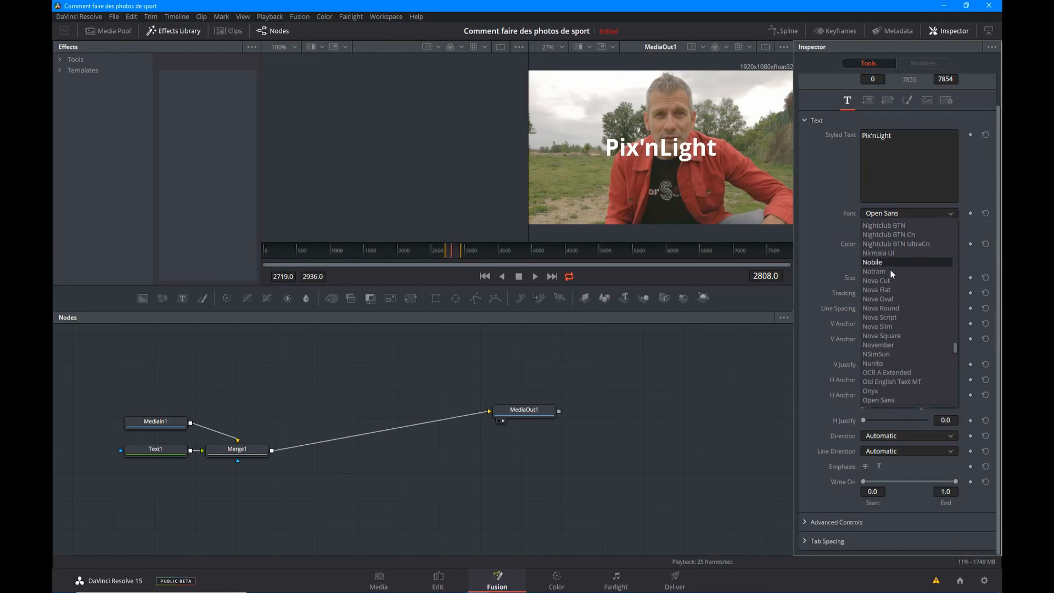
click(891, 292)
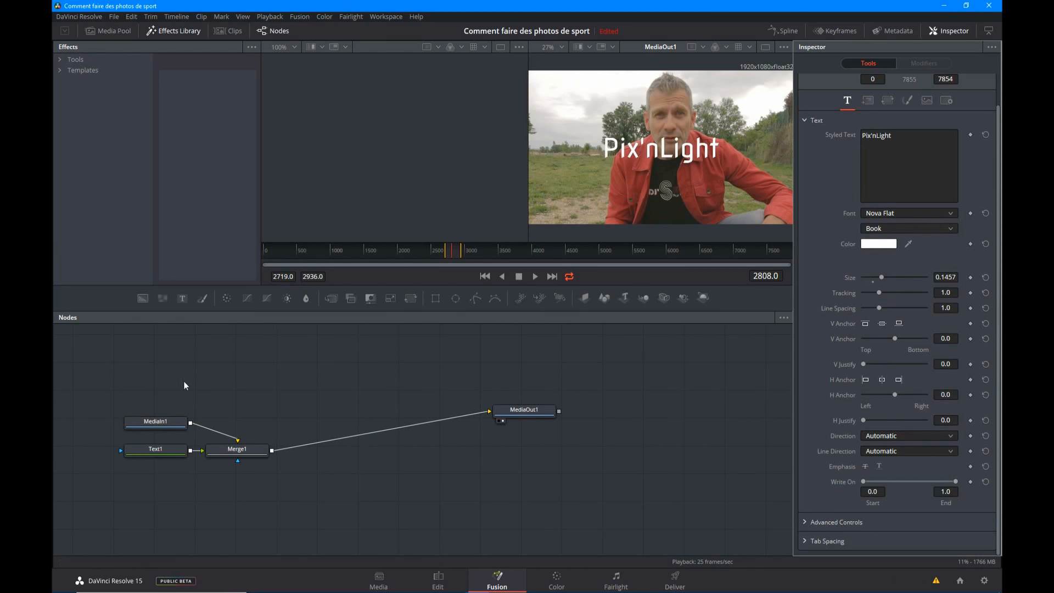
Step: Examine the Text node's options for loading and saving its settings
click(156, 450)
right_click(155, 446)
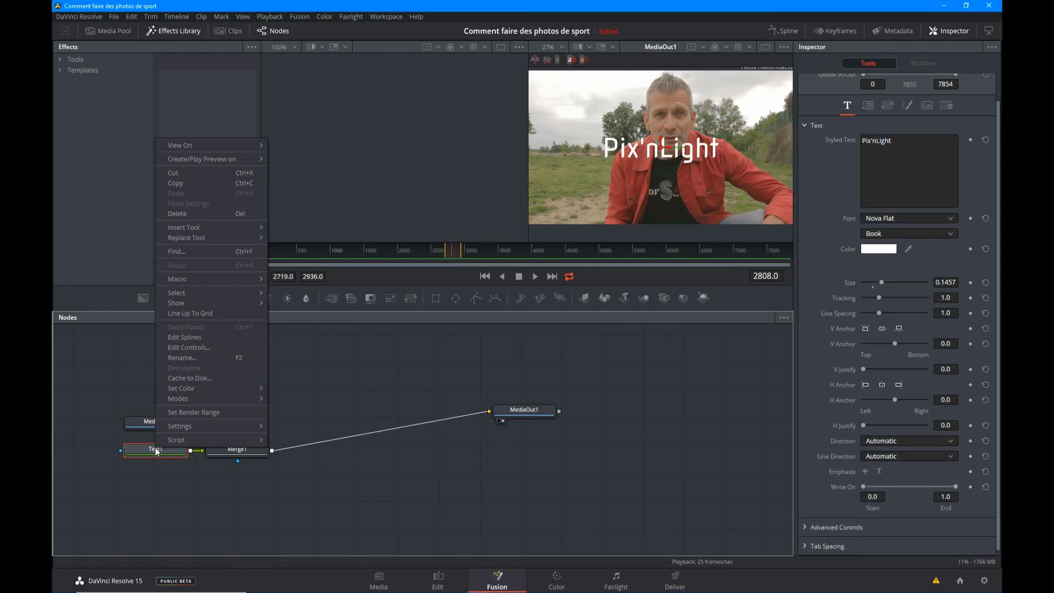
mouse_move(181, 426)
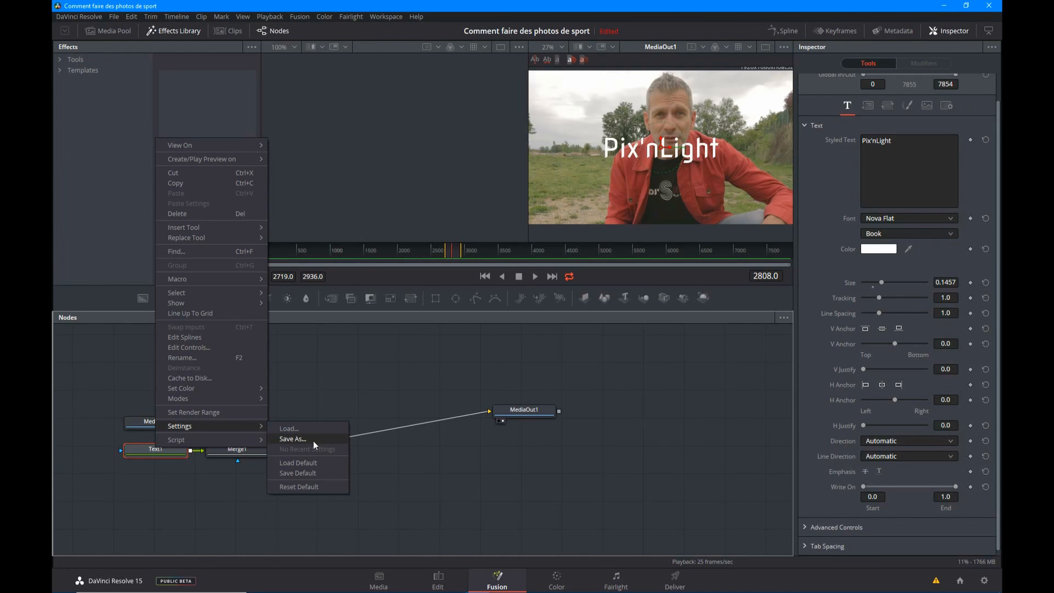
click(128, 503)
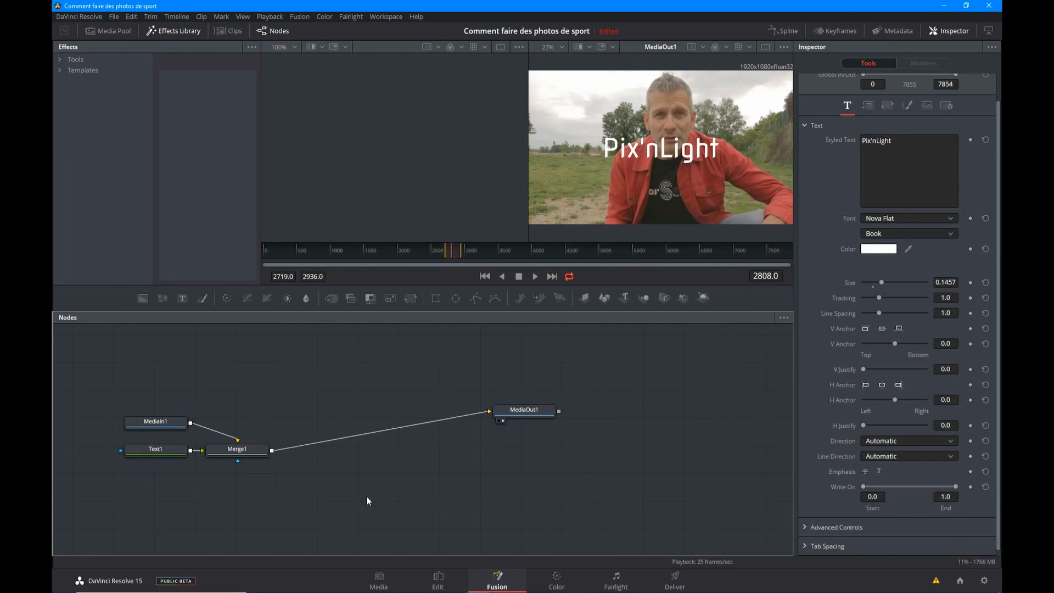
Step: Undo the text's font and size changes, and delete the Text and Merge nodes from the composition
key(ctrl+z)
key(ctrl+z)
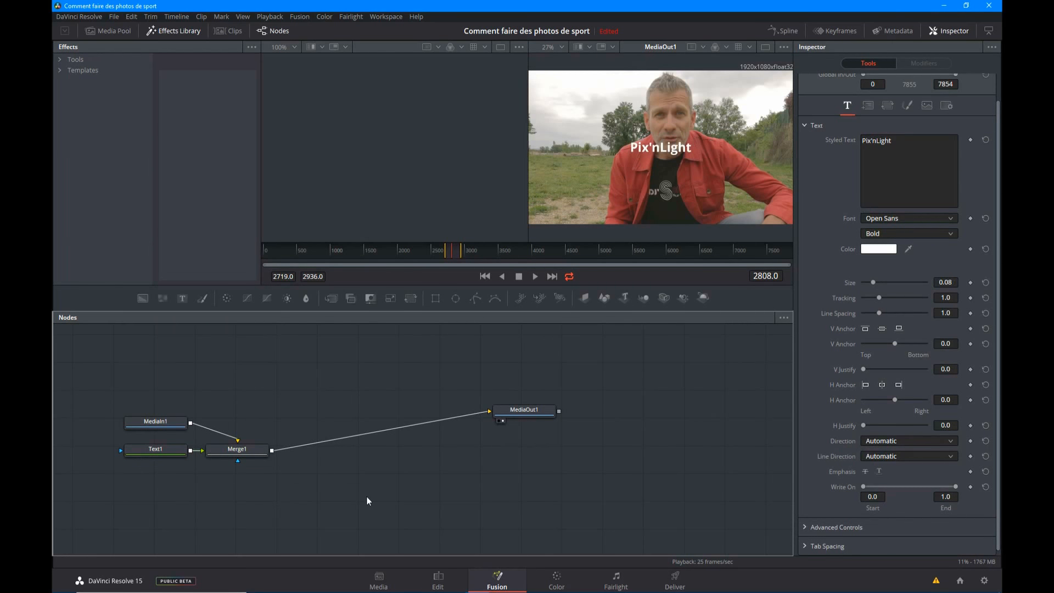
drag(94, 462, 321, 470)
key(Delete)
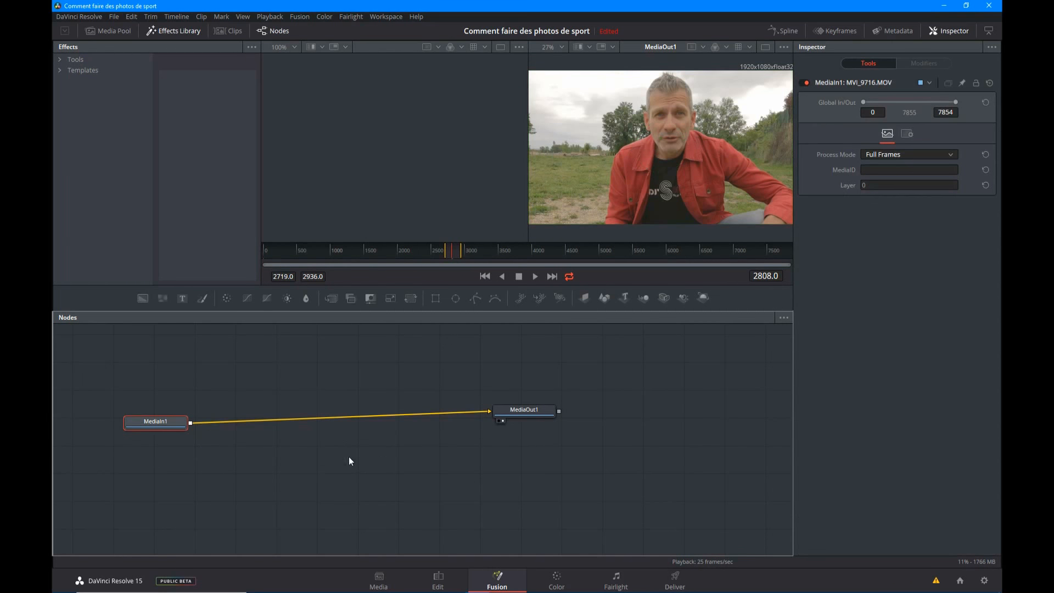
Step: Return to the Edit page and add a 3D Lower 3rd Text In Tube title on Video 2 above the first clip
click(438, 580)
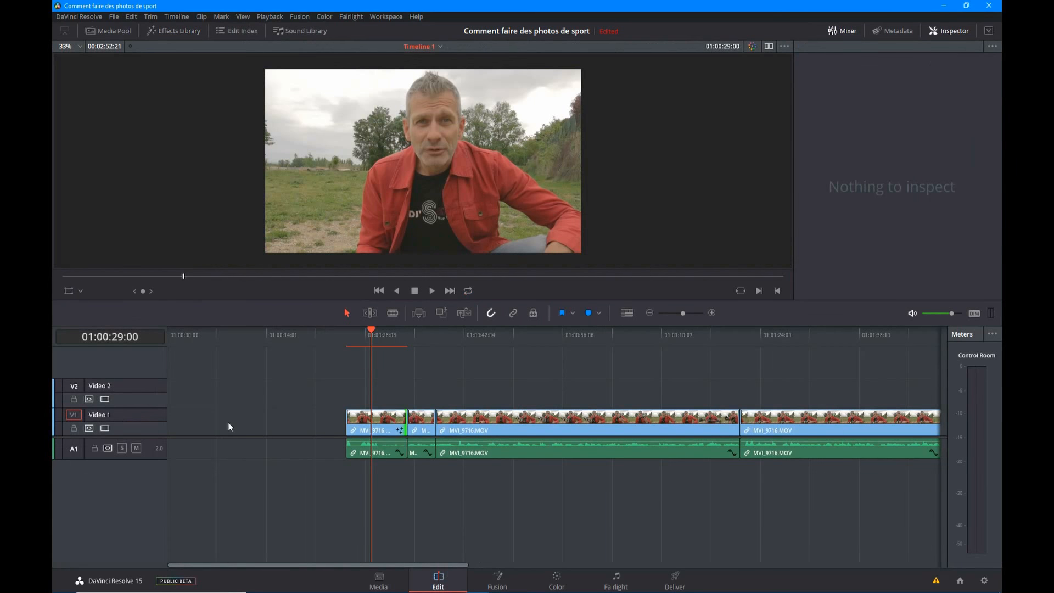
click(185, 30)
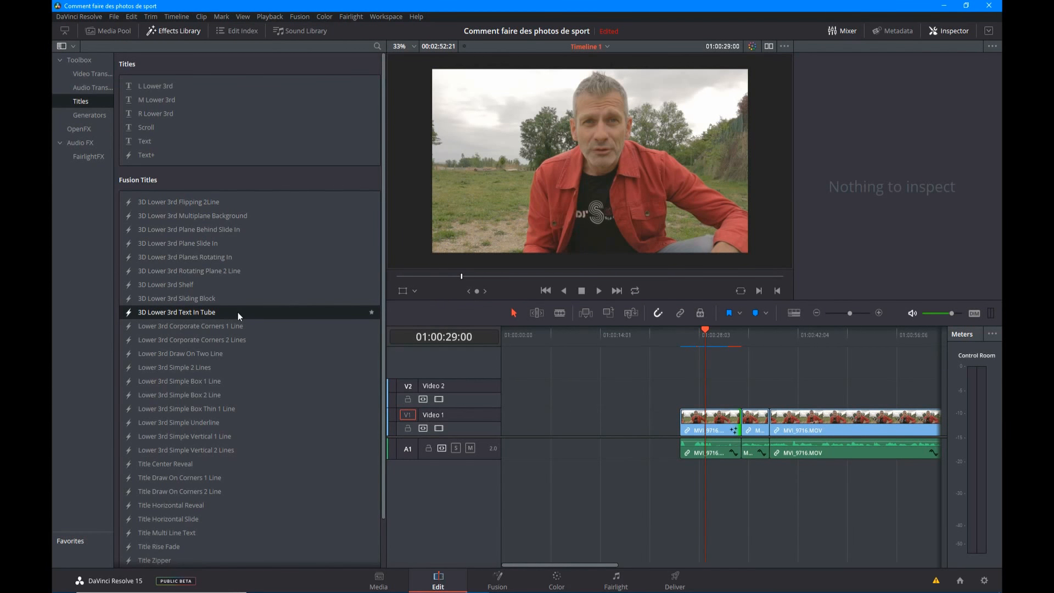
drag(528, 337, 709, 390)
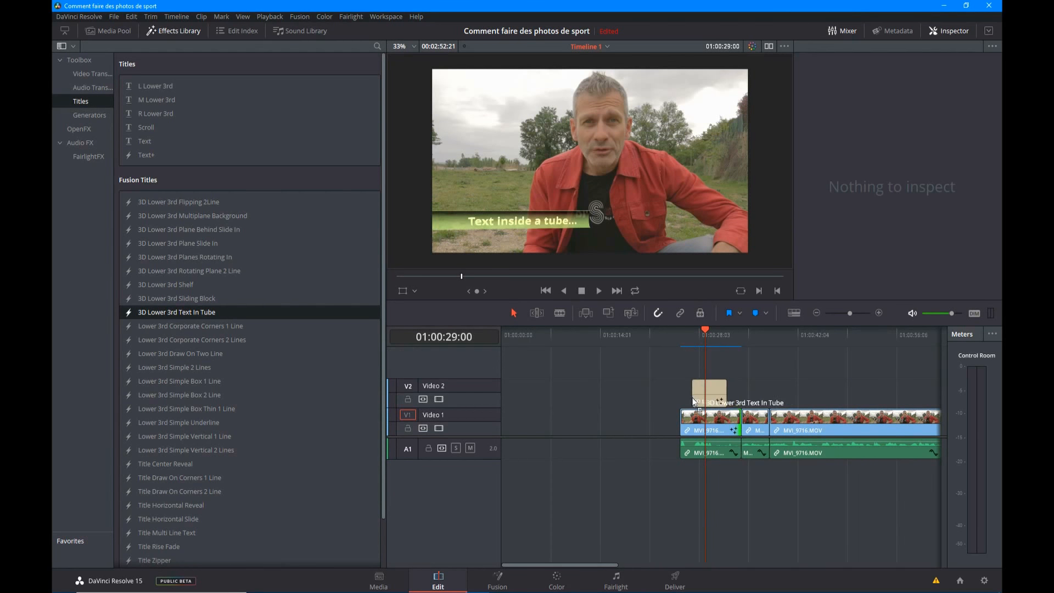
Step: Replace the title's text with Pix'n Light and change its tube colour to a light red with hue 0.0
click(710, 390)
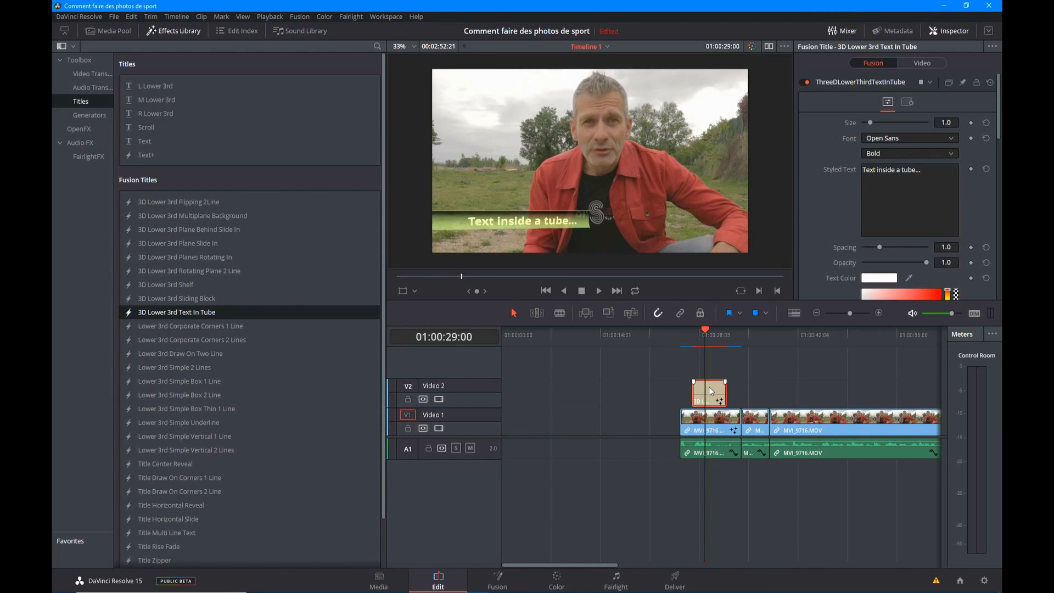
click(935, 171)
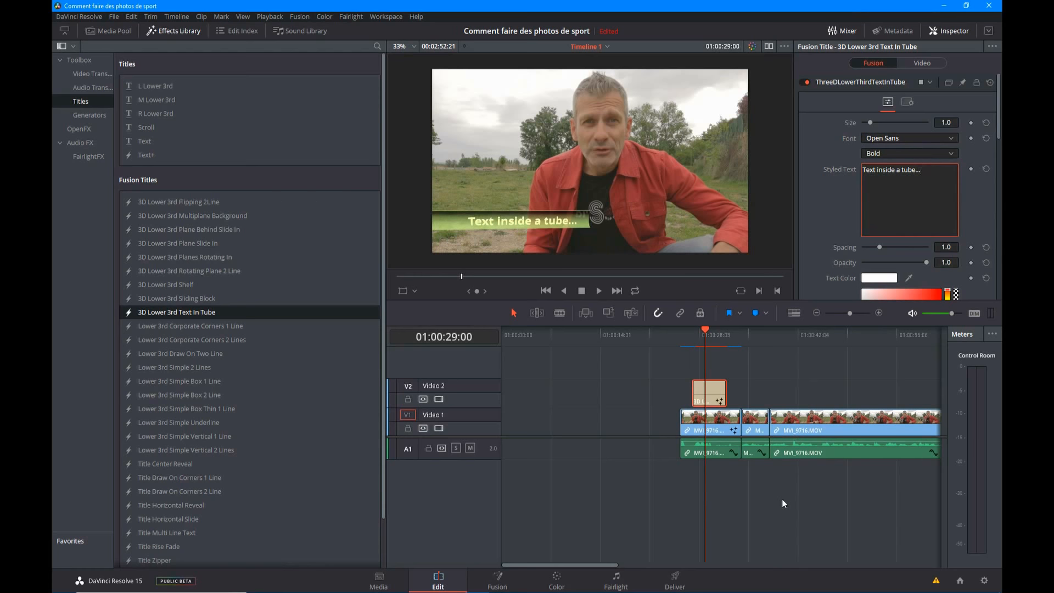
key(BackSpace)
key(BackSpace)
key(BackSpace)
key(BackSpace)
key(BackSpace)
key(BackSpace)
key(BackSpace)
key(BackSpace)
key(BackSpace)
key(BackSpace)
key(BackSpace)
key(BackSpace)
key(BackSpace)
key(BackSpace)
key(BackSpace)
key(BackSpace)
key(BackSpace)
key(BackSpace)
key(BackSpace)
key(BackSpace)
text(Pix)
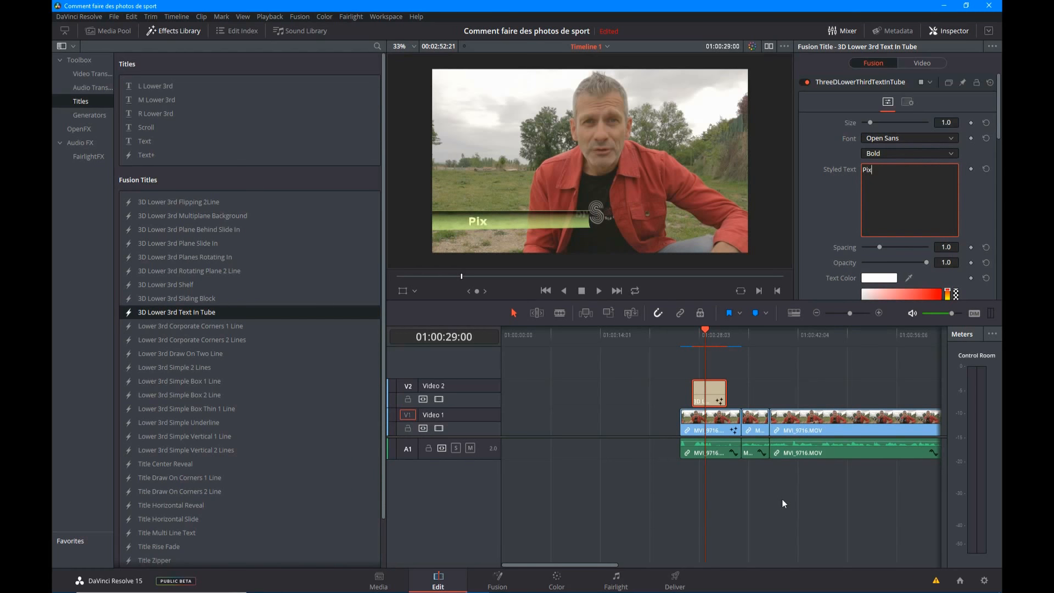
text('nLight)
scroll(822, 248, down, 10)
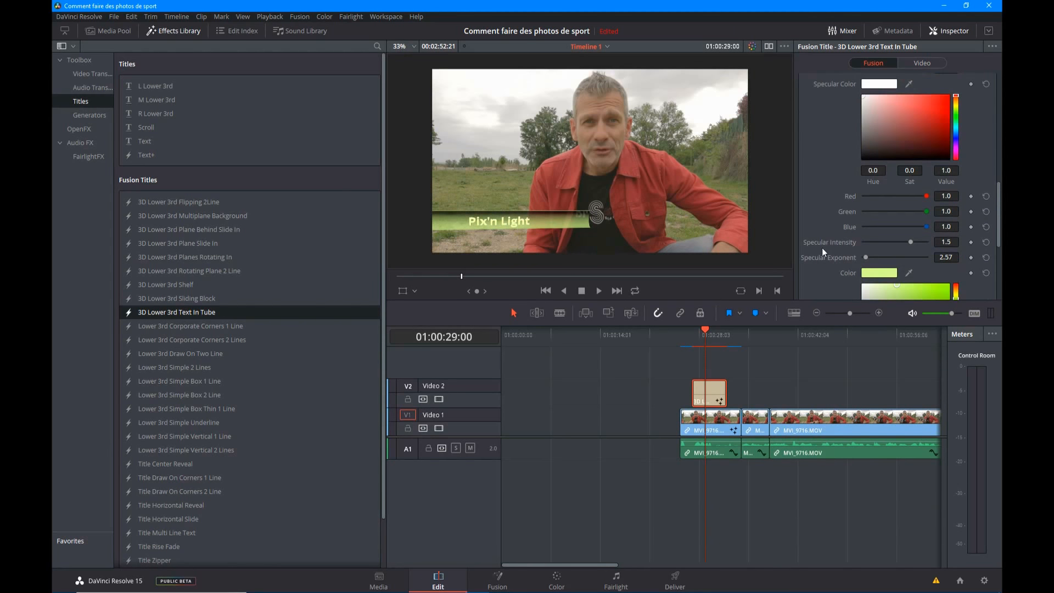
drag(957, 177, 957, 162)
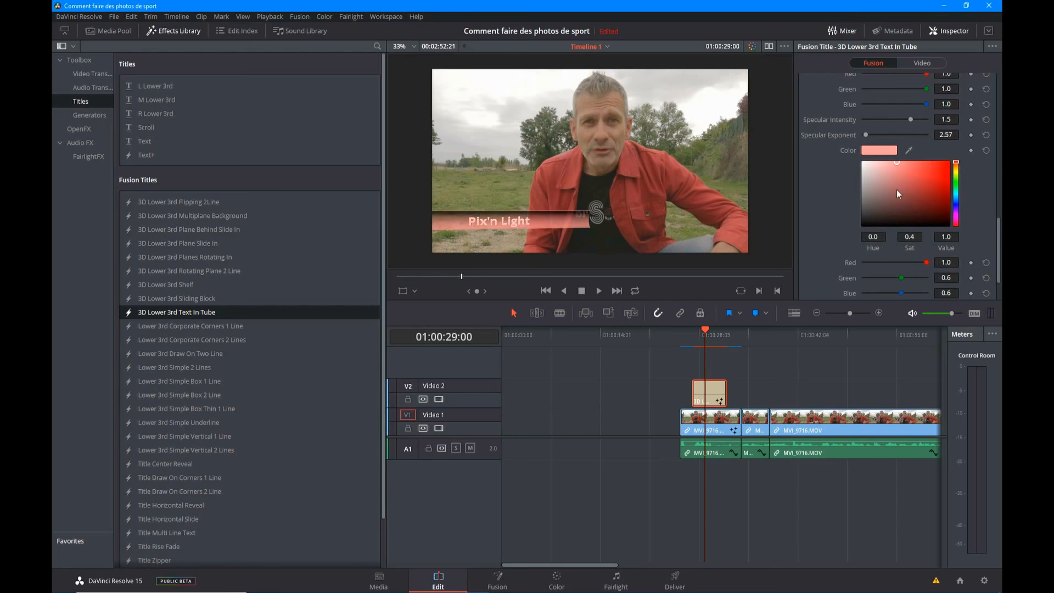
Step: Save the customised lower third node's settings in Fusion as a settings file named Test Pixnlight
click(497, 579)
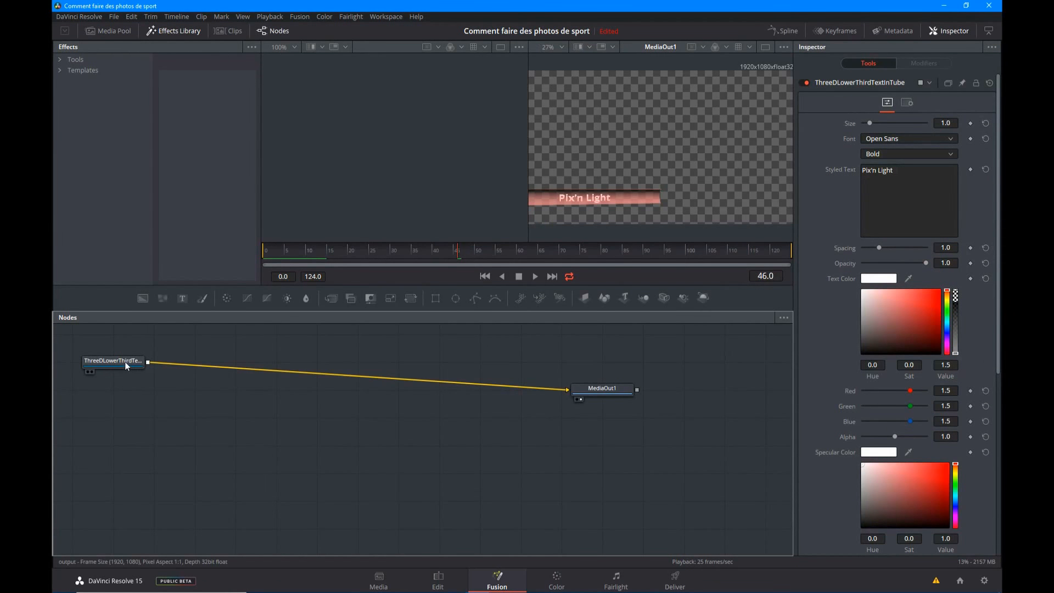
click(123, 362)
drag(121, 361, 179, 399)
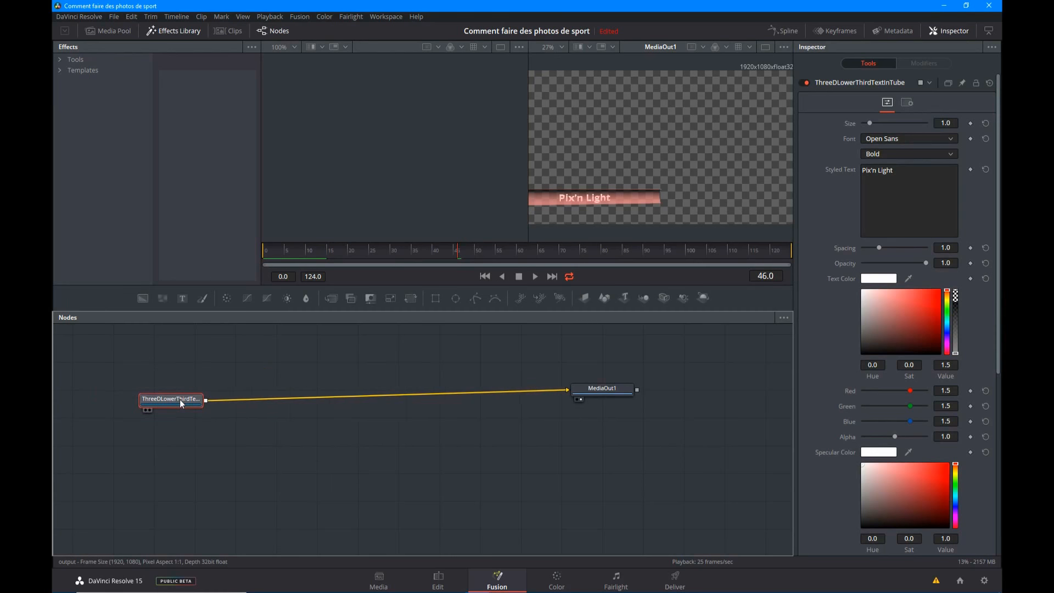
right_click(173, 397)
mouse_move(225, 373)
click(322, 390)
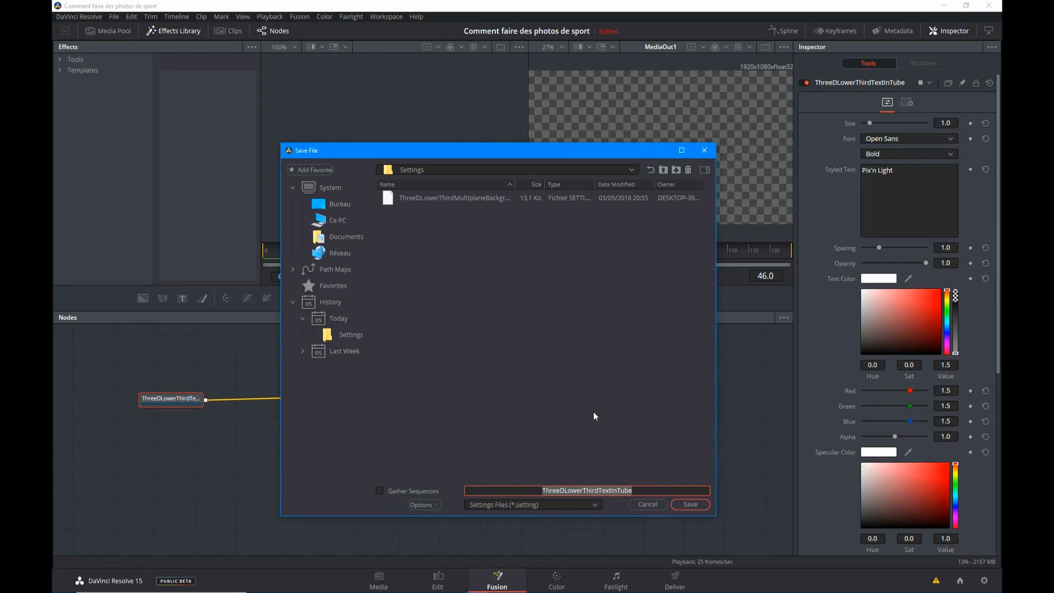
text(Test)
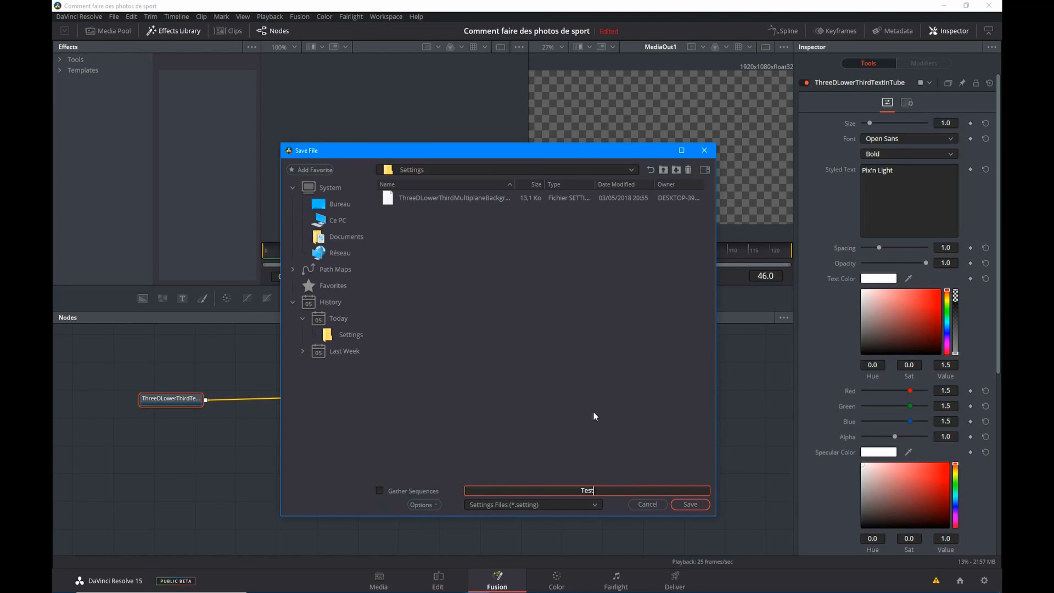
text( Pixnlight)
click(696, 503)
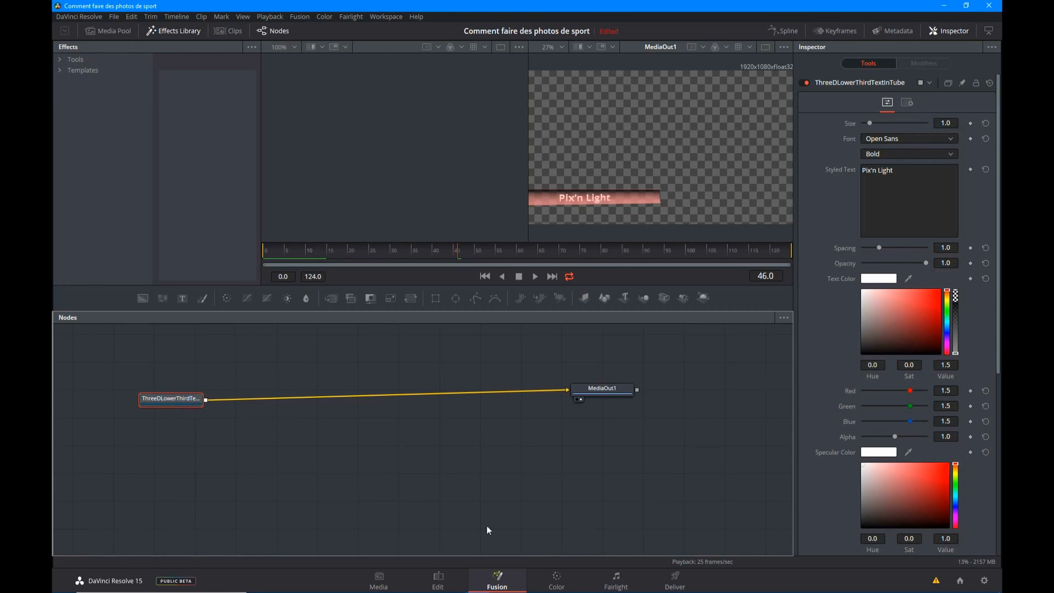
Step: Add a second 3D Lower 3rd Text In Tube title on Video 2 above the second clip and place the playhead over it
click(437, 579)
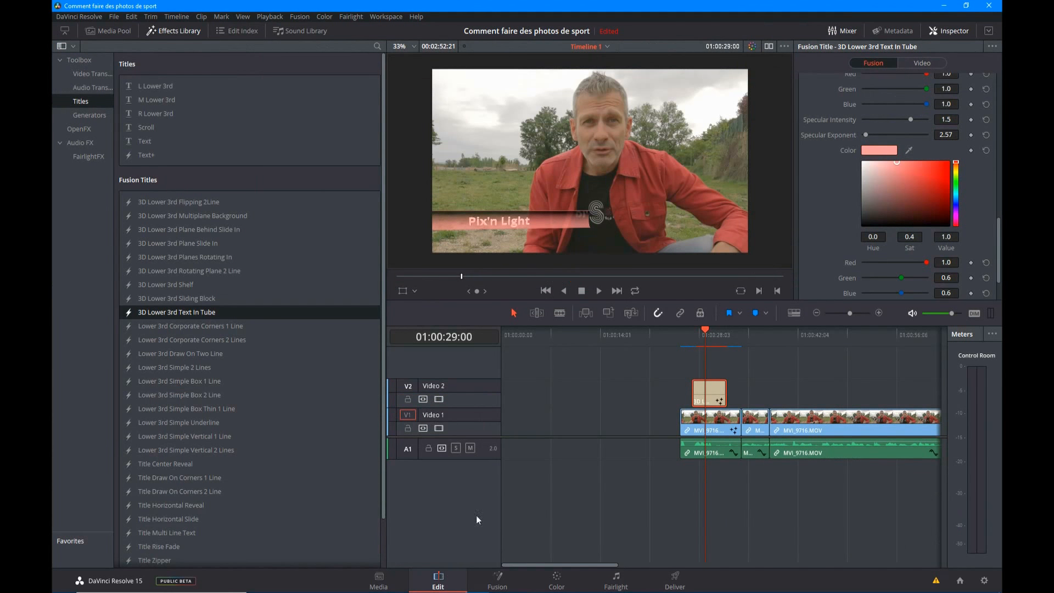
drag(270, 310, 756, 391)
drag(709, 335, 757, 344)
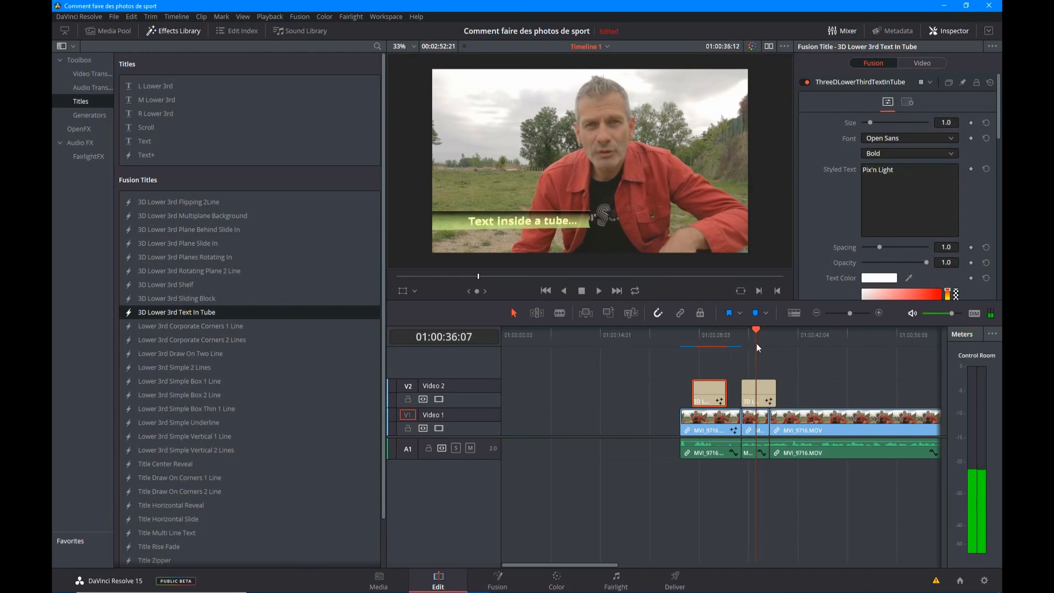
Step: Load the settings file Test Pixnlight.setting onto the second title's lower third node in Fusion
click(497, 579)
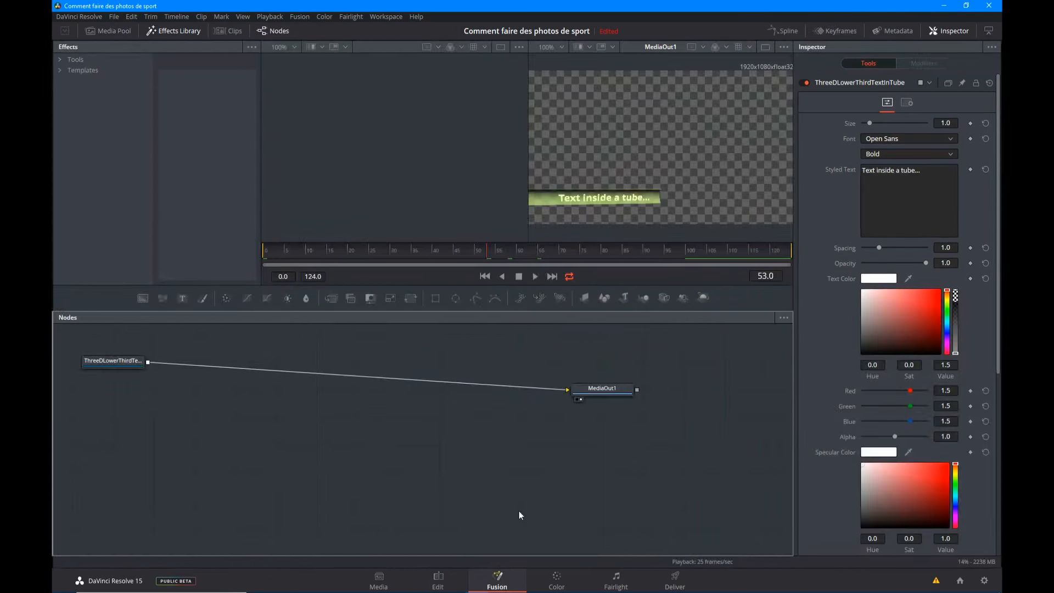
click(141, 364)
drag(132, 363, 169, 417)
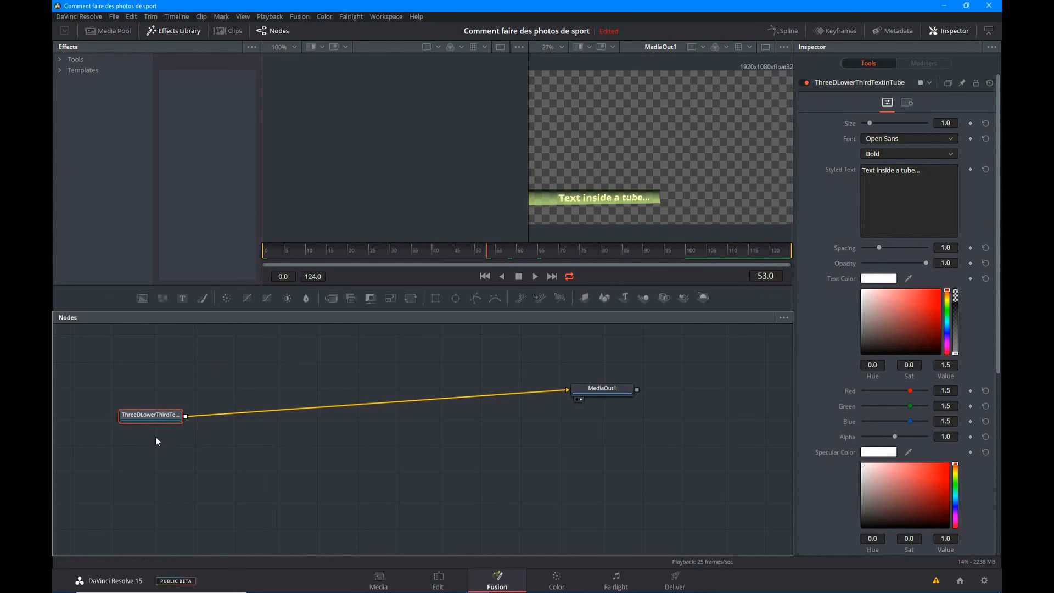
right_click(154, 418)
mouse_move(189, 392)
click(289, 398)
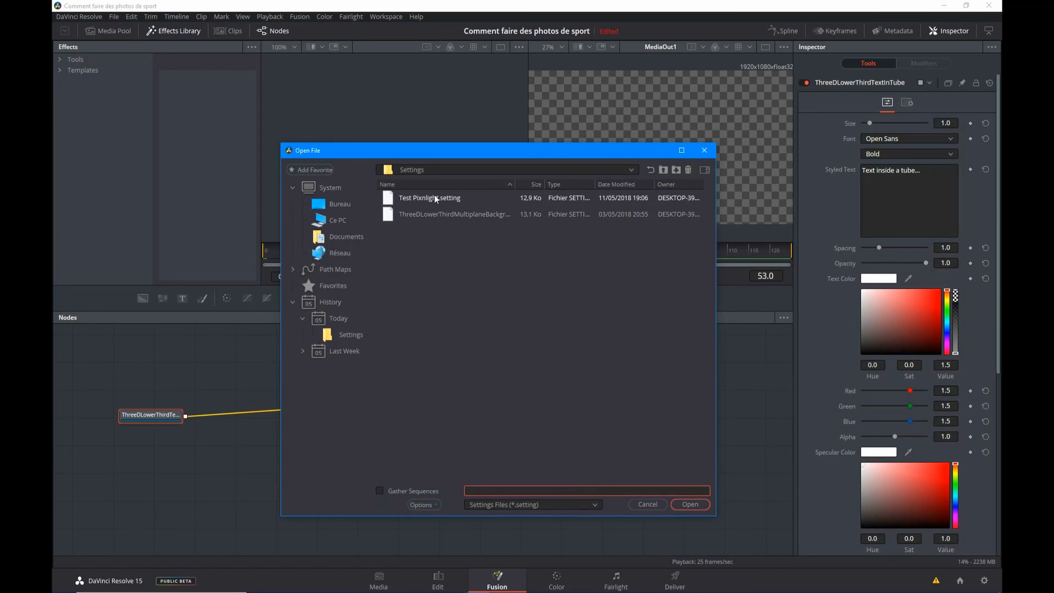
click(433, 197)
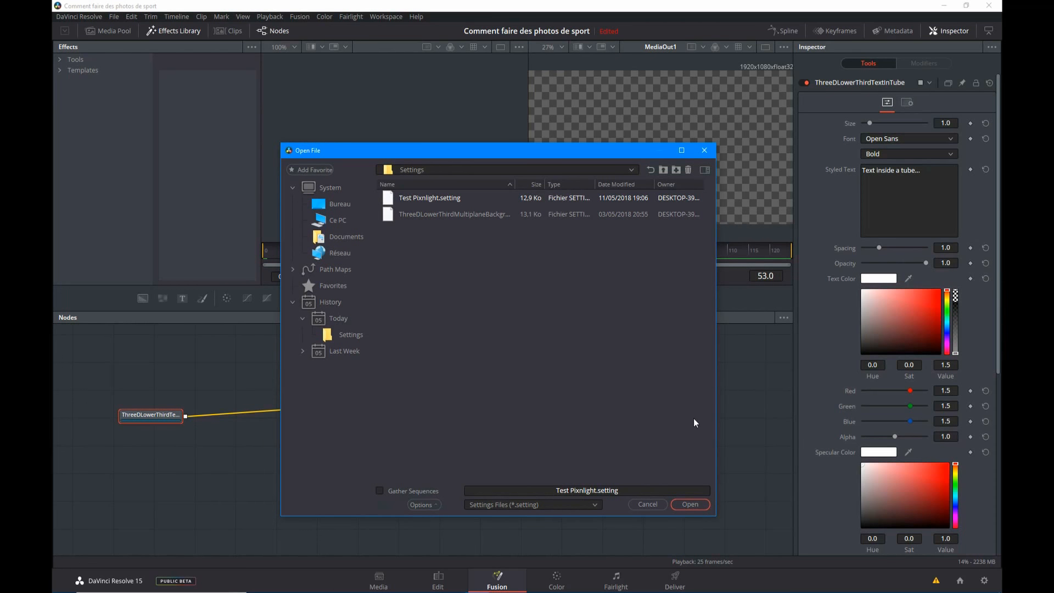
click(690, 503)
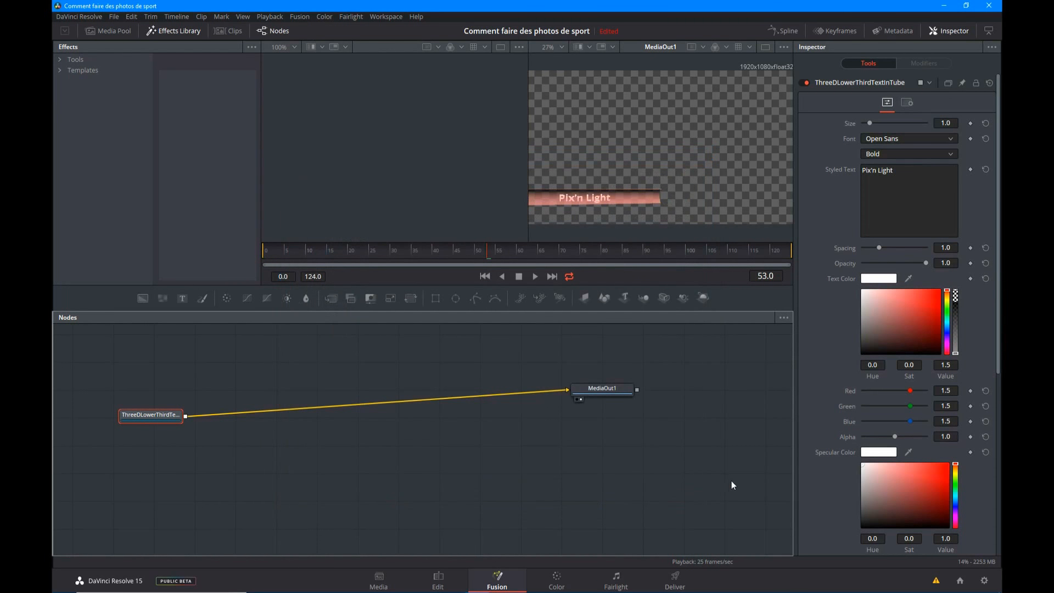